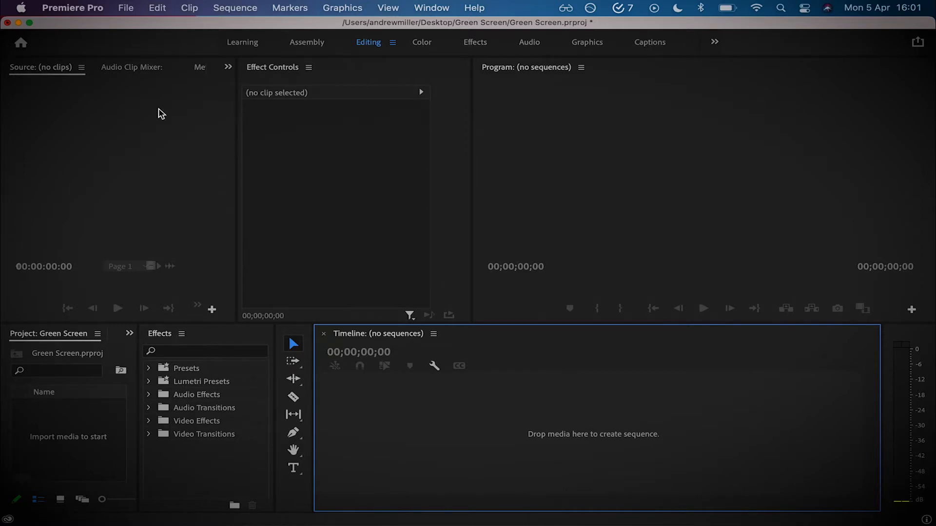
# Create a new sequence from the AVCHD 1080p30 preset.
pyautogui.click(132, 9)
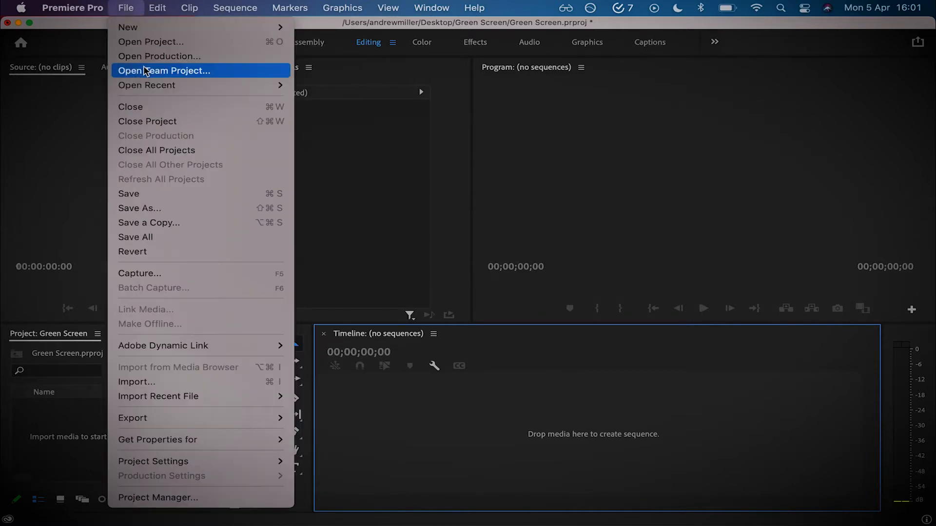
pyautogui.moveTo(154, 28)
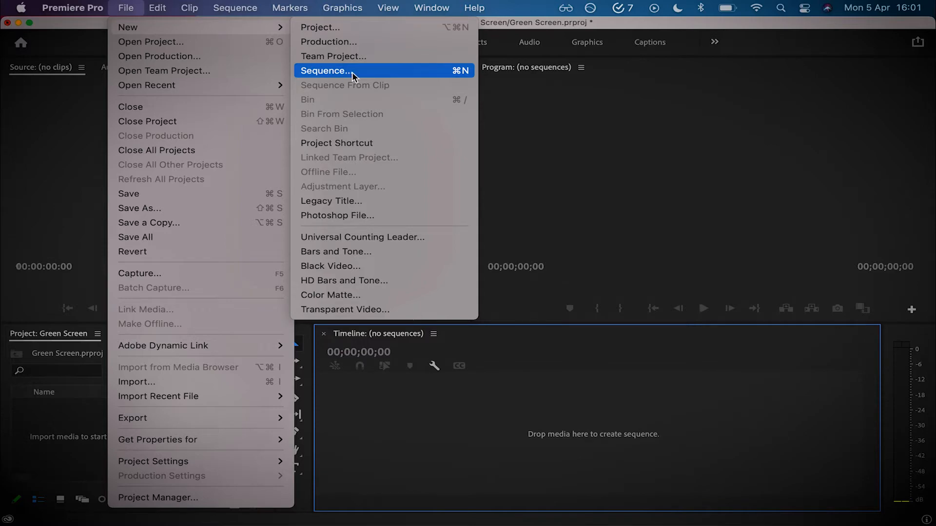
pyautogui.click(352, 74)
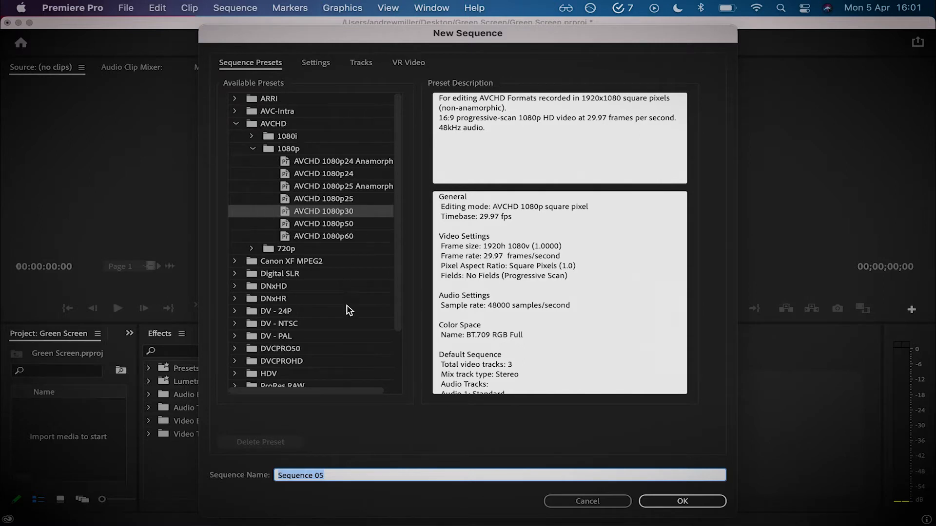
pyautogui.scroll(-3, 318, 324)
pyautogui.scroll(3, 318, 327)
pyautogui.click(340, 215)
pyautogui.click(683, 505)
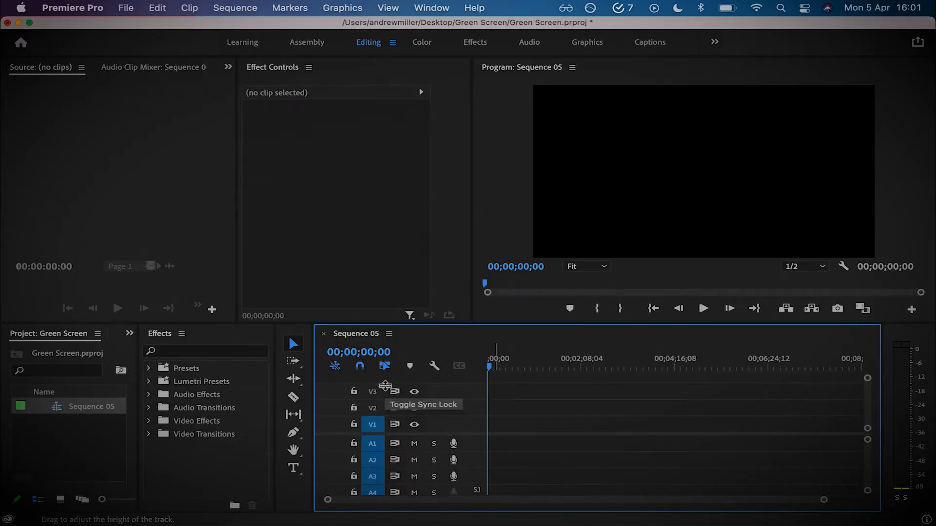
# Import 134A9443.MOV and the time-lapse clouds MP4 from the Green Screen folder into the project.
pyautogui.click(78, 456)
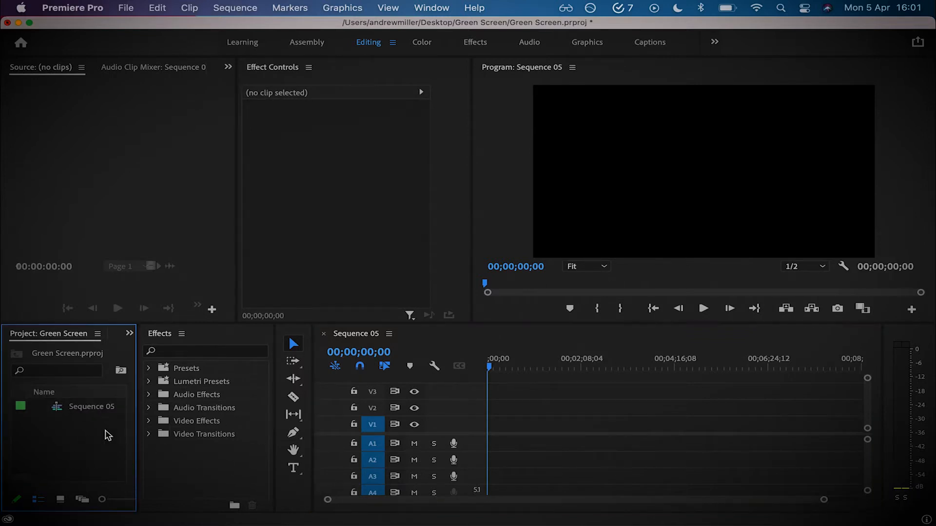
pyautogui.click(126, 6)
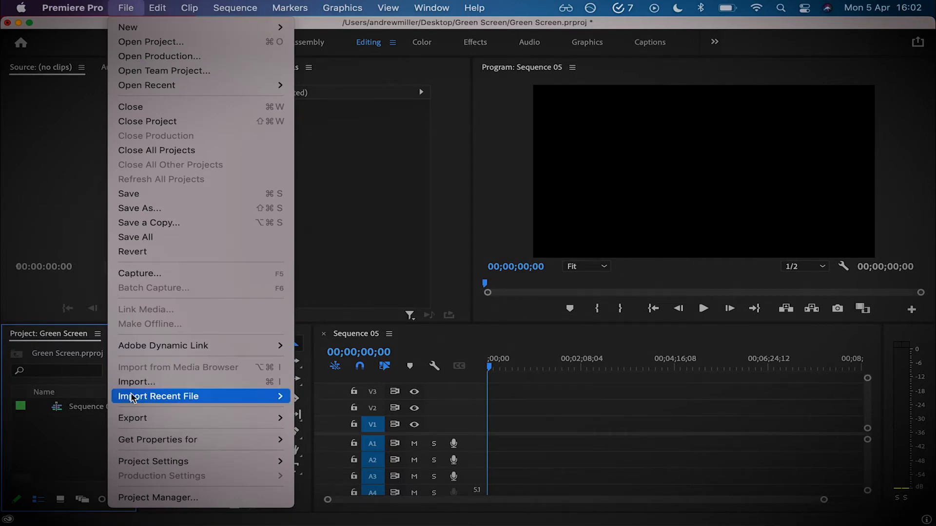
pyautogui.click(142, 382)
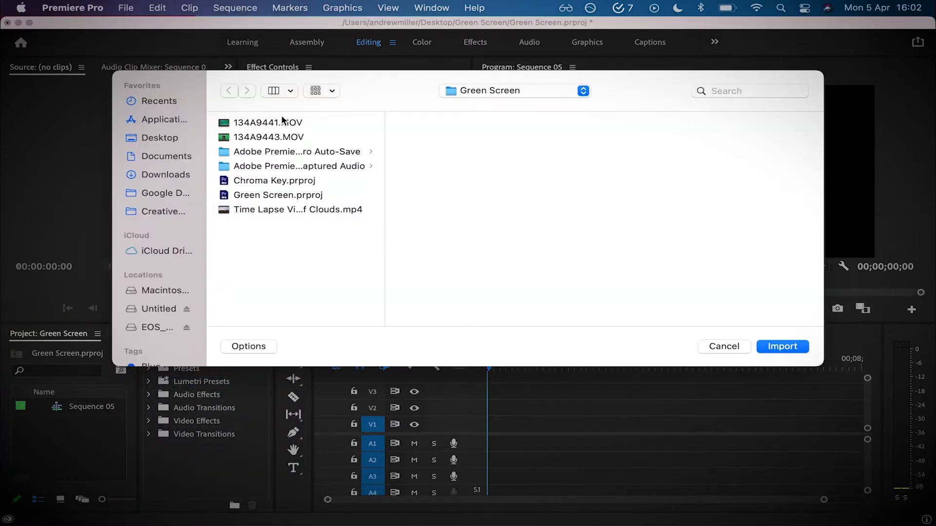
pyautogui.click(266, 137)
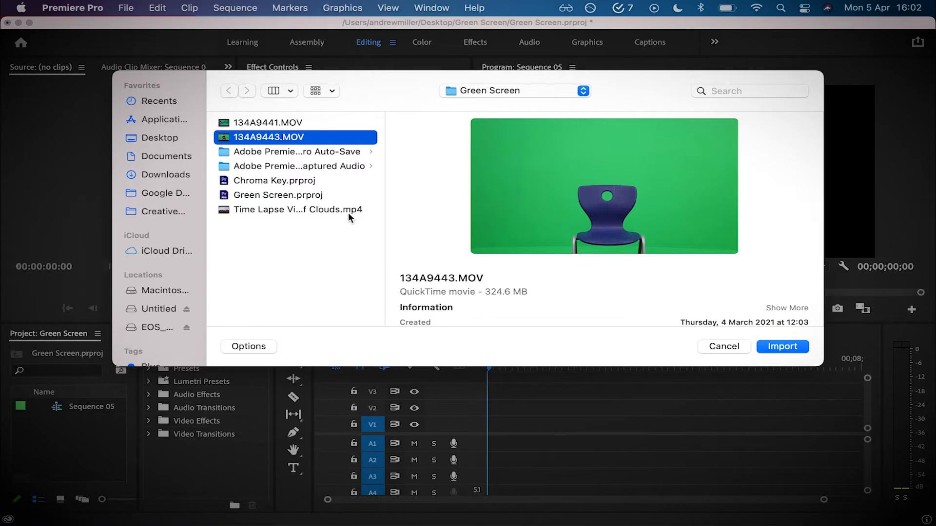
pyautogui.keyDown('super'); pyautogui.click(330, 212); pyautogui.keyUp('super')
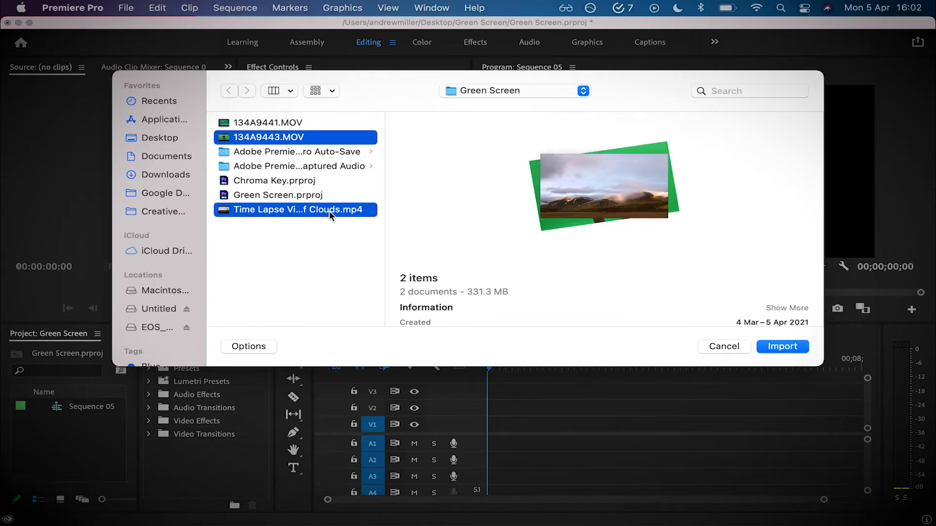
pyautogui.press('Return')
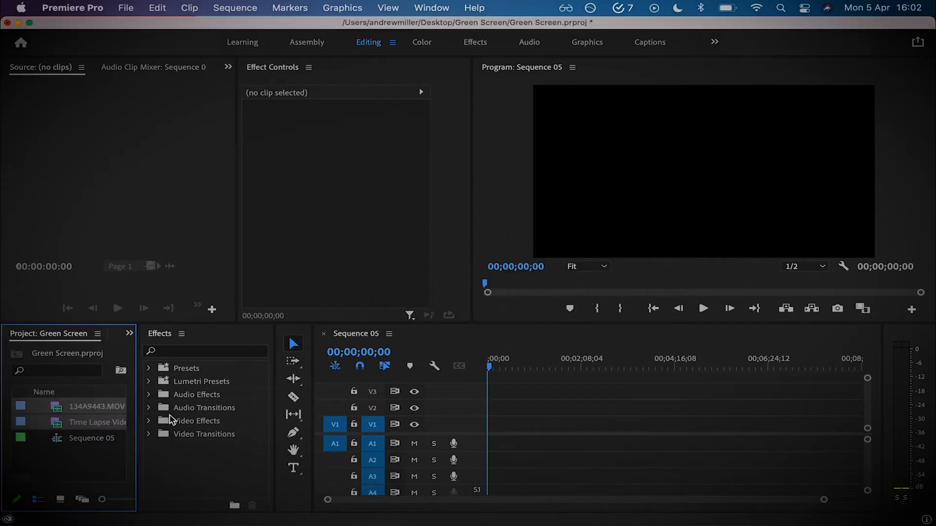
pyautogui.click(95, 464)
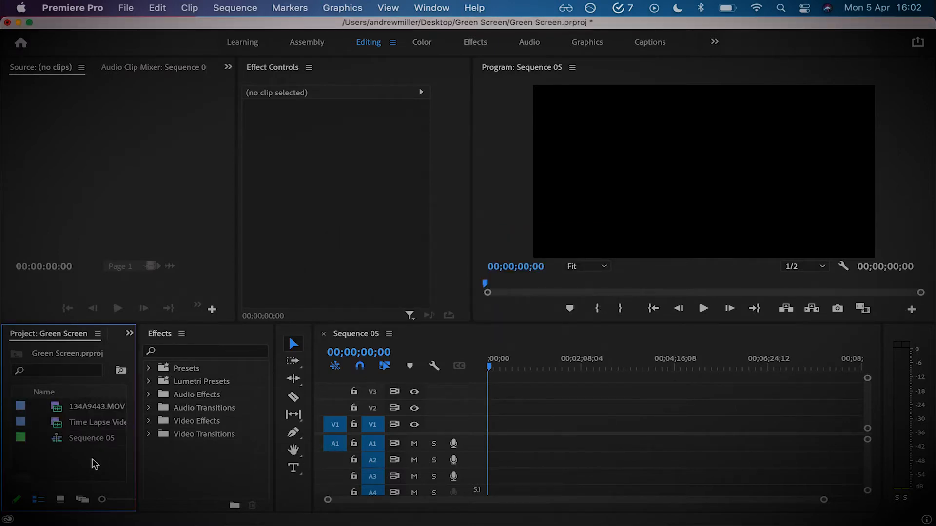
# Preview the first seconds of the time-lapse clouds clip in the source monitor.
pyautogui.doubleClick(61, 424)
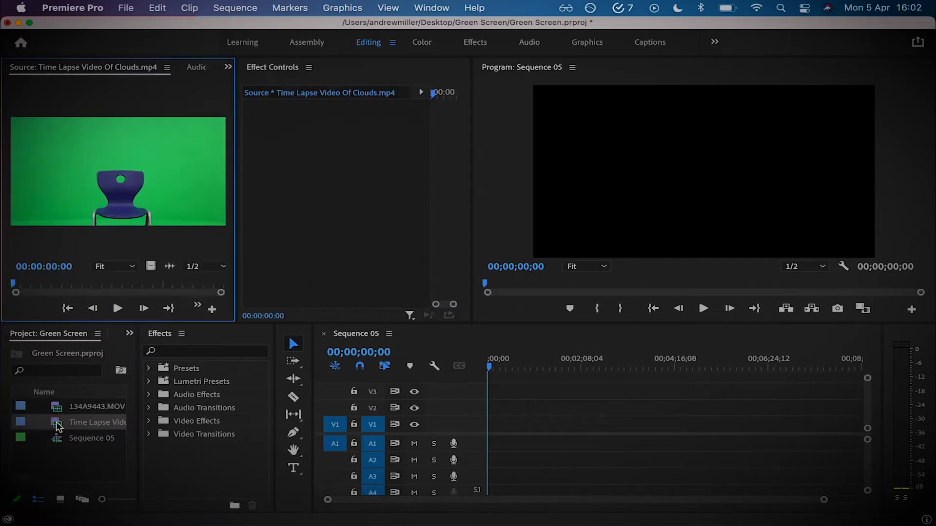
pyautogui.click(117, 308)
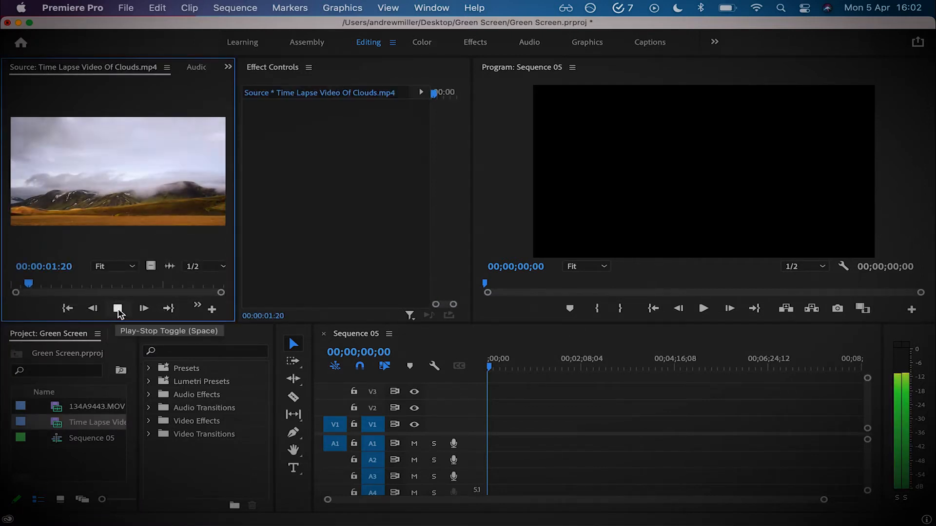
pyautogui.click(118, 308)
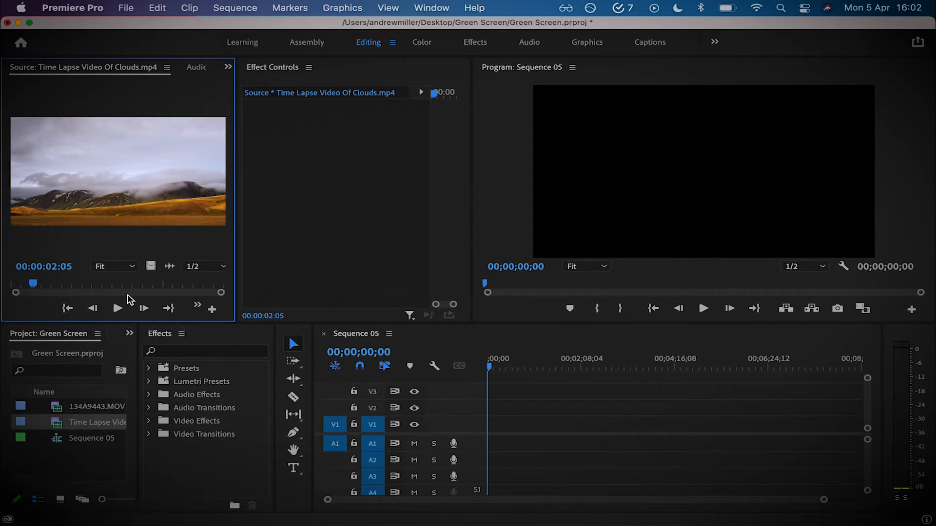
# Preview the green screen clip 134A9443.MOV in the source monitor up to the seated man.
pyautogui.click(75, 472)
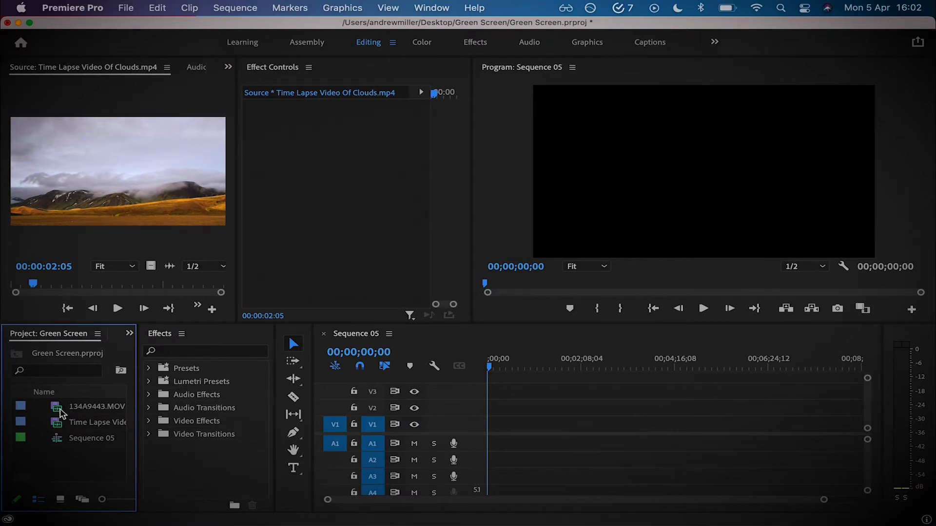
pyautogui.moveTo(60, 413)
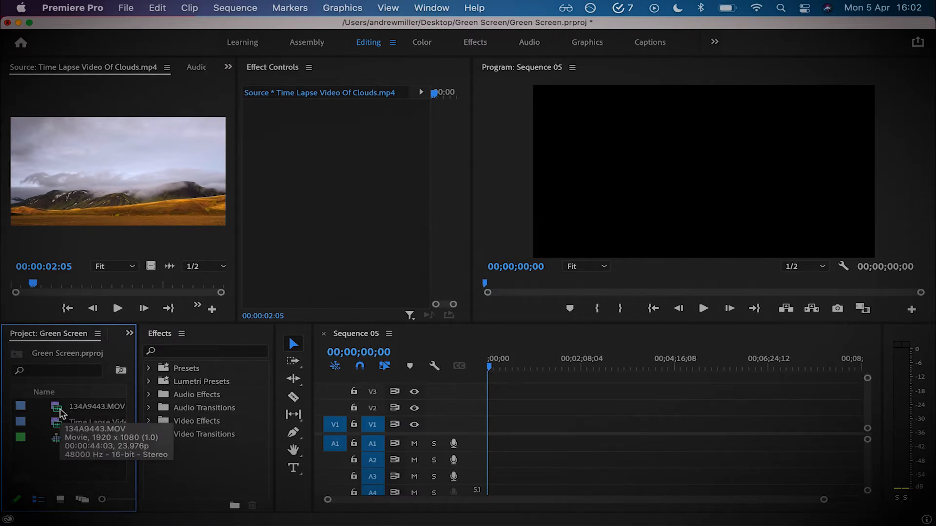
pyautogui.click(57, 412)
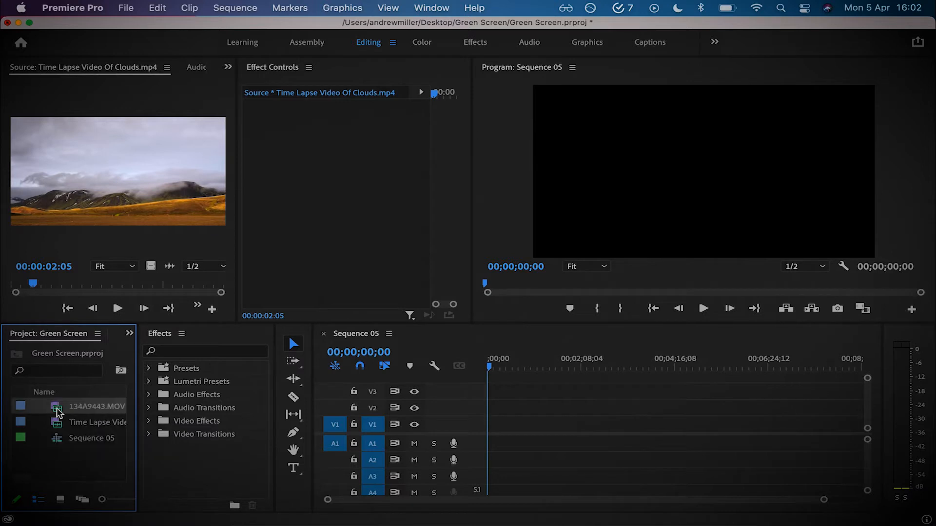
pyautogui.doubleClick(60, 411)
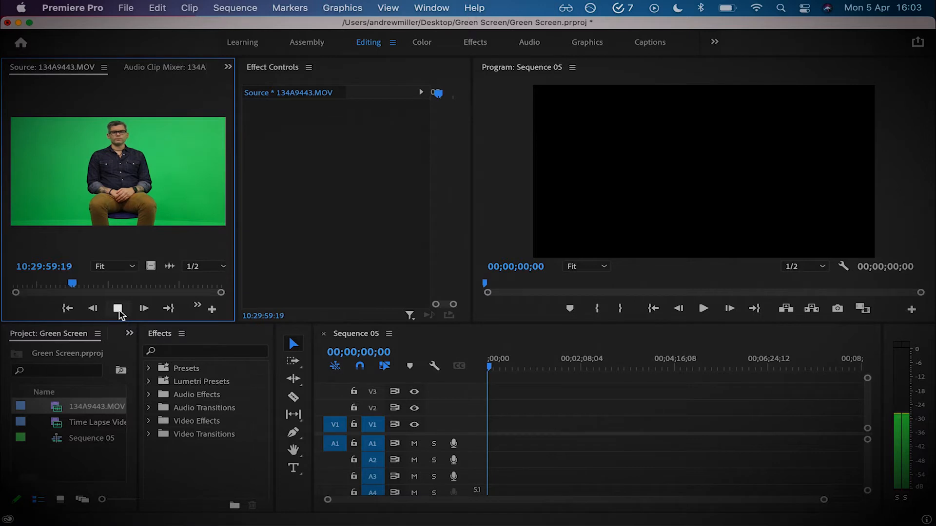
pyautogui.click(117, 308)
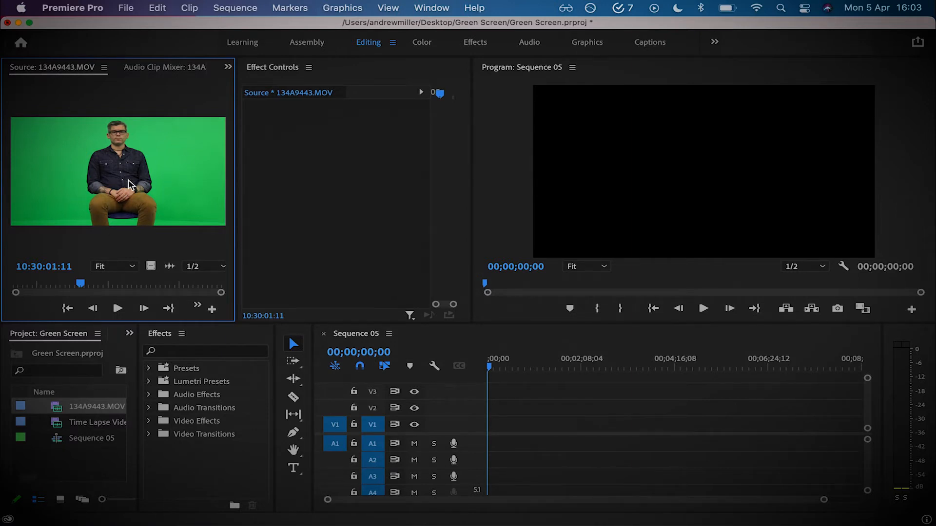
# Place 134A9443.MOV at the start of track V1, keeping the existing sequence settings.
pyautogui.moveTo(56, 414); pyautogui.dragTo(497, 426)
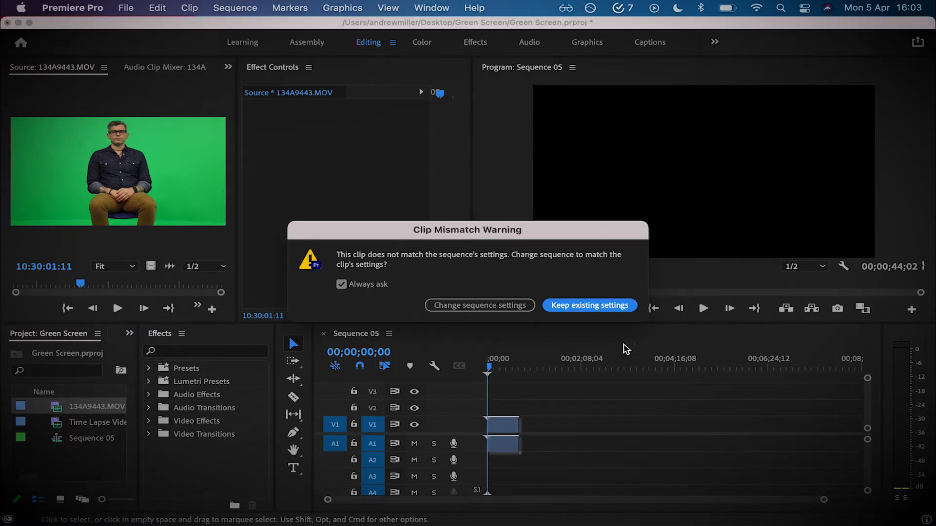
pyautogui.click(588, 307)
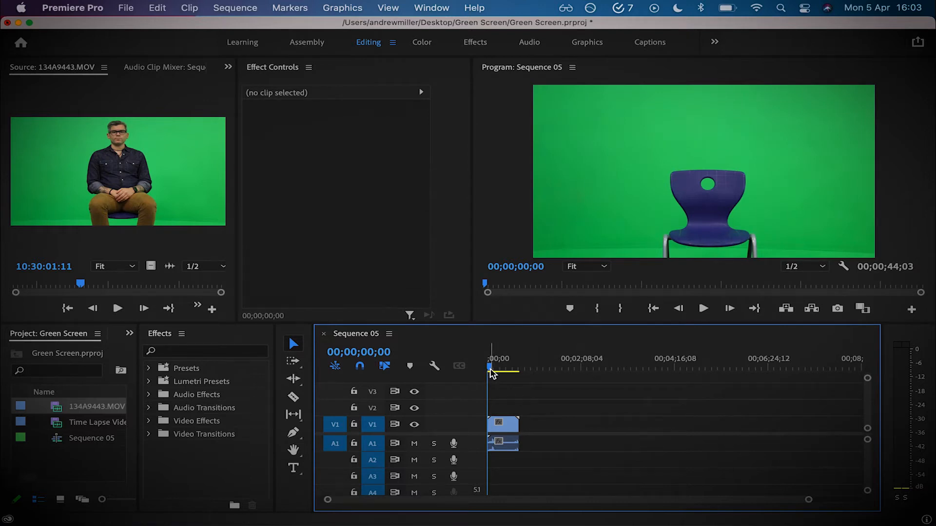
pyautogui.moveTo(491, 372)
pyautogui.mouseDown()
pyautogui.moveTo(502, 372)
pyautogui.moveTo(488, 373)
pyautogui.mouseUp()
pyautogui.press('XF86AudioMute')
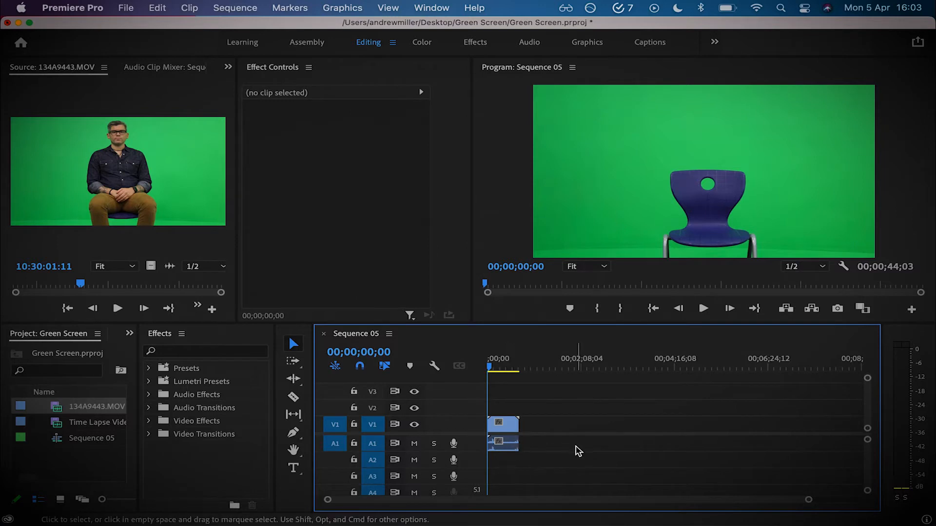
pyautogui.press('=')
pyautogui.press('=')
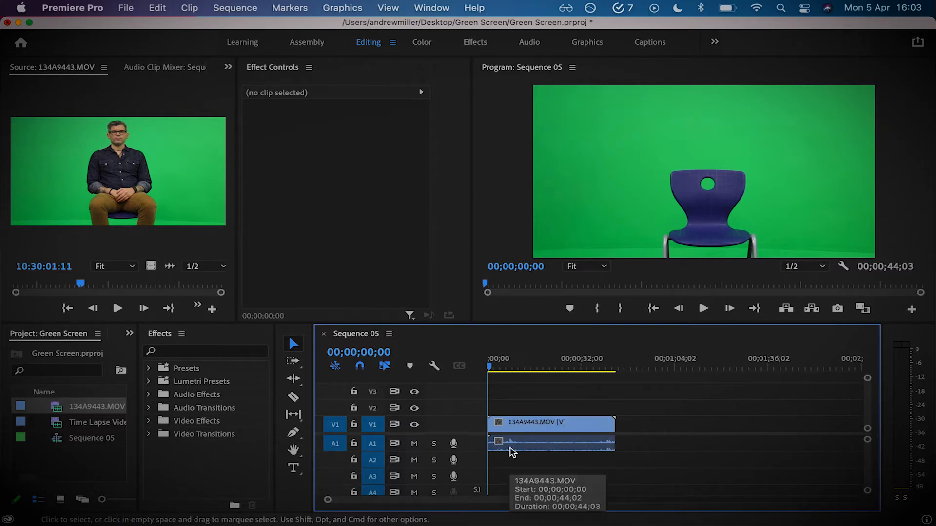
# Try unlinking the audio of the 134A9443.MOV clip and deleting it from A1, undoing both changes.
pyautogui.click(530, 444)
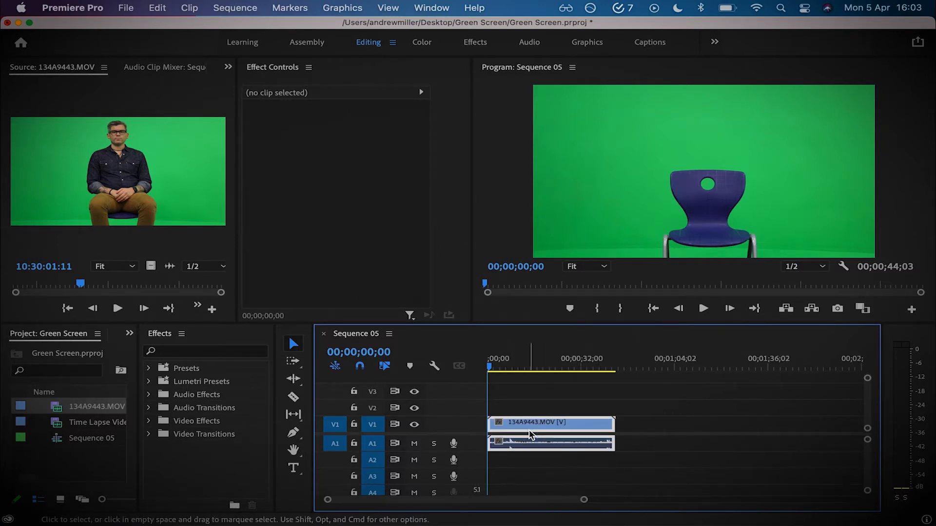
pyautogui.rightClick(581, 424)
pyautogui.scroll(-10, 685, 460)
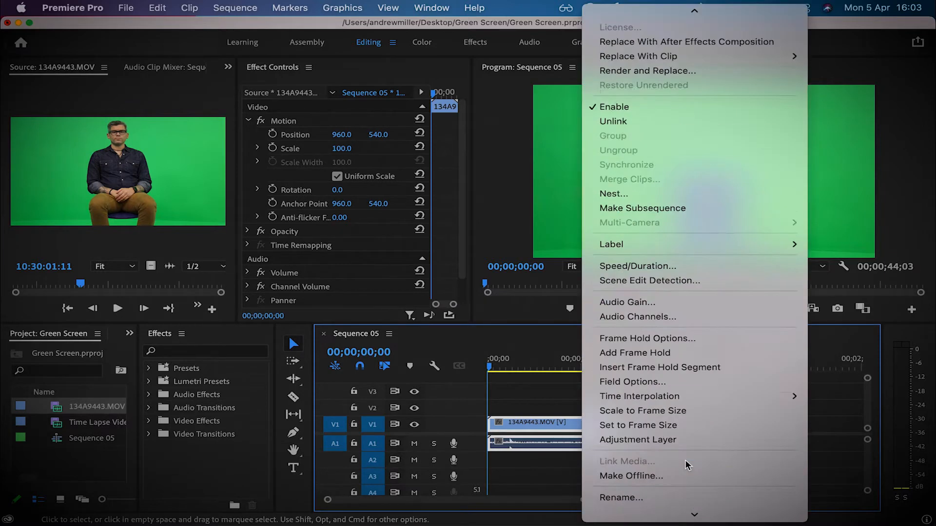
pyautogui.scroll(10, 685, 460)
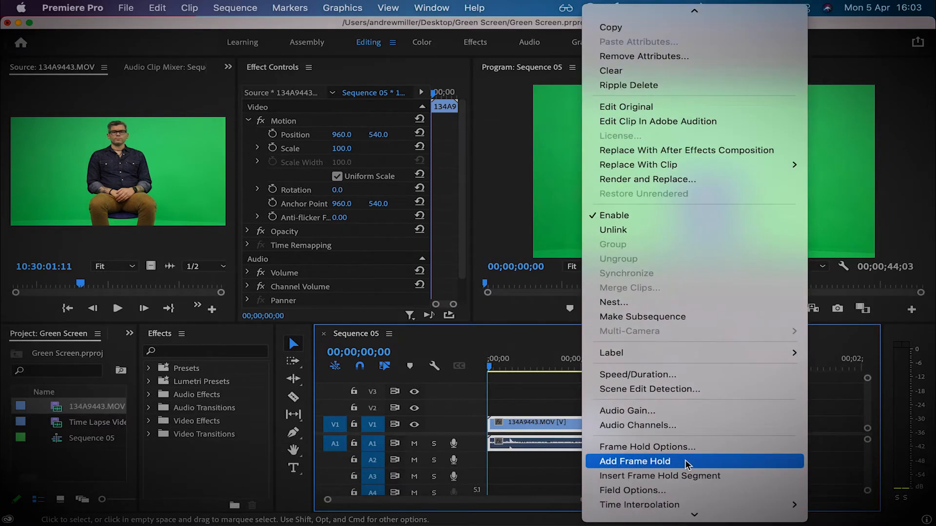
pyautogui.click(607, 231)
pyautogui.click(596, 450)
pyautogui.press('Delete')
pyautogui.press('super+z')
pyautogui.press('super+z')
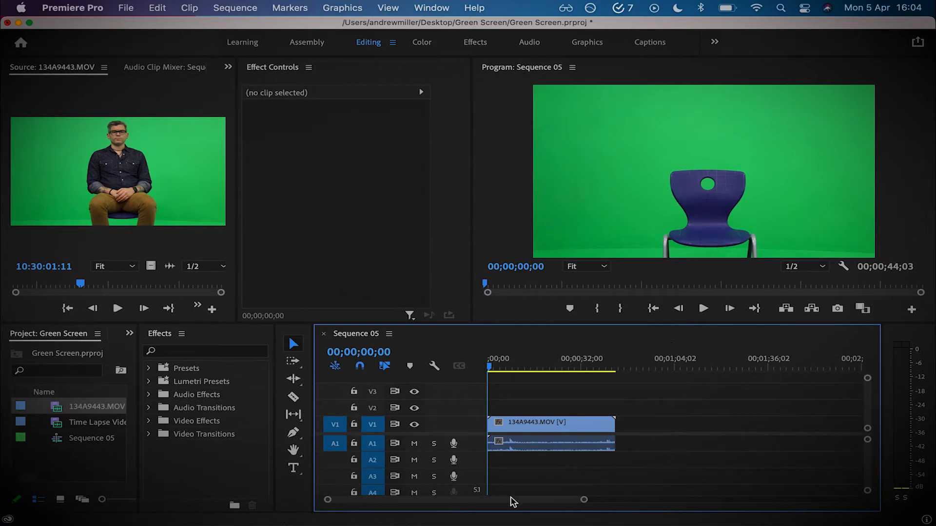
# Search the effects library for "ultra".
pyautogui.click(211, 355)
pyautogui.write('ultra')
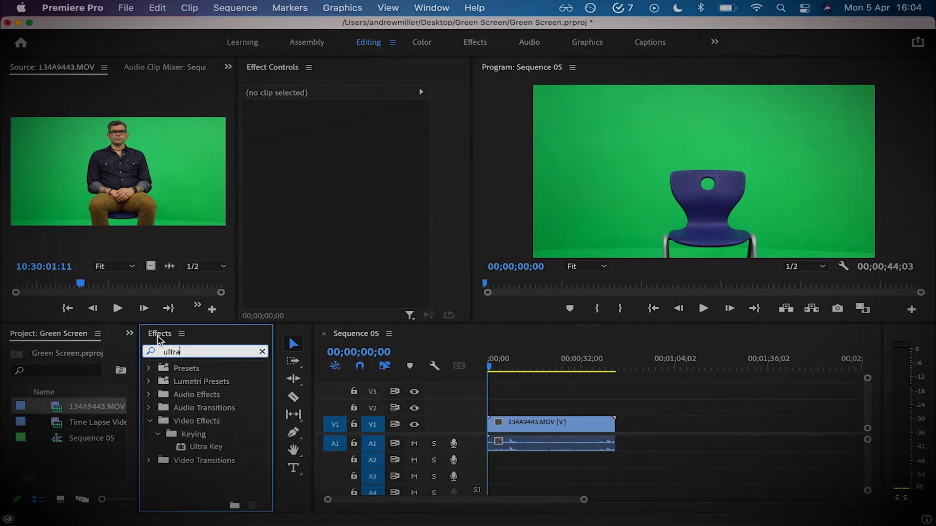
pyautogui.click(131, 479)
pyautogui.click(130, 334)
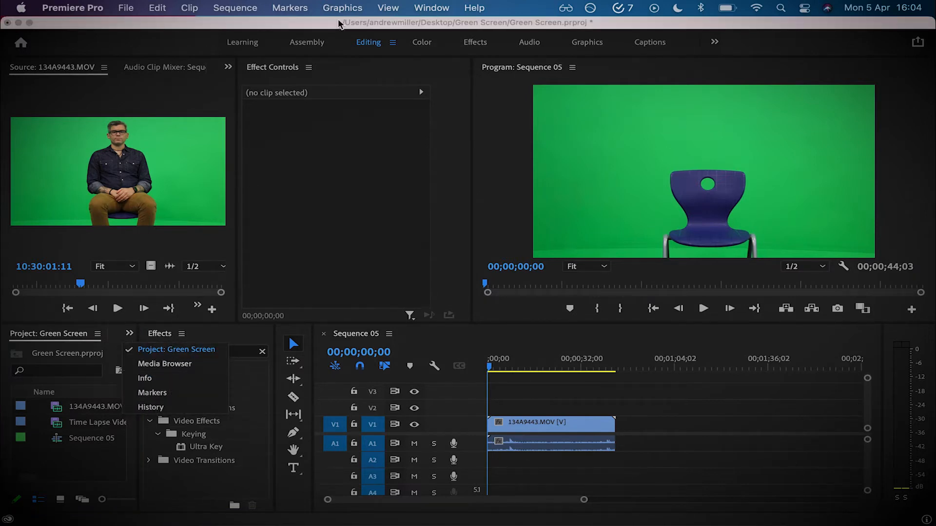
pyautogui.click(429, 7)
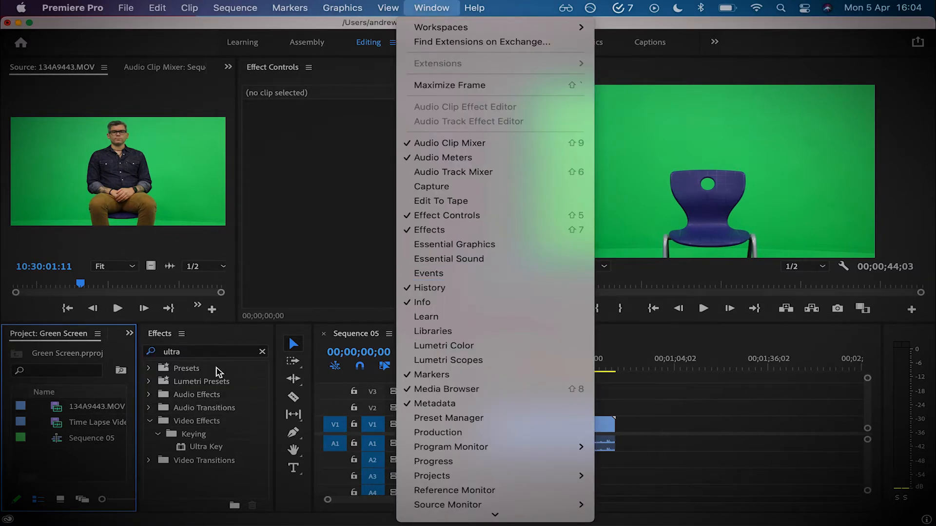
pyautogui.click(211, 357)
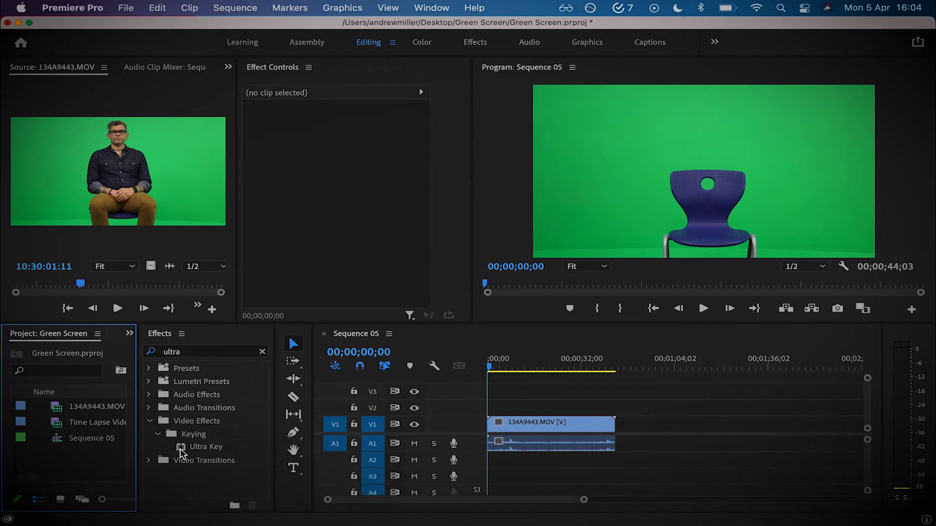
# Apply the Ultra Key effect to the 134A9443.MOV clip on V1 and collapse its Motion and Ultra Key settings.
pyautogui.moveTo(194, 453); pyautogui.dragTo(567, 428)
pyautogui.click(248, 120)
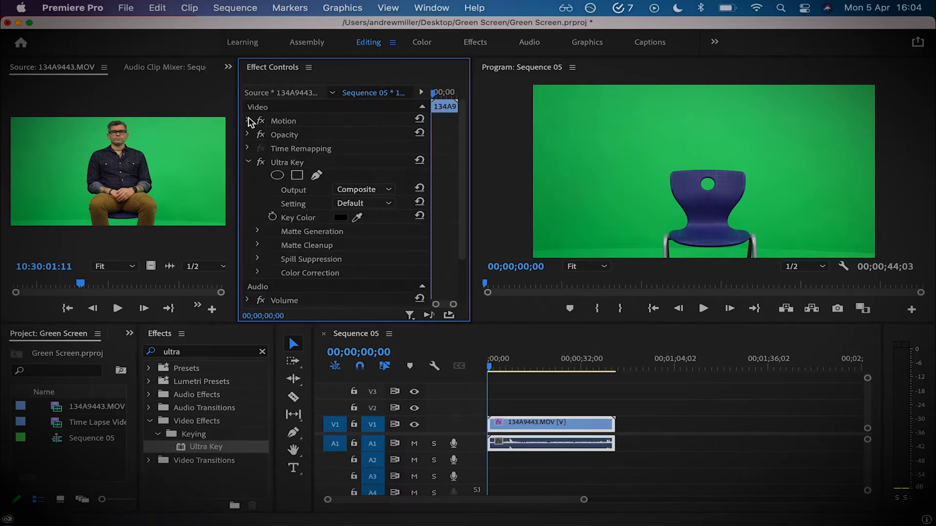
pyautogui.click(248, 162)
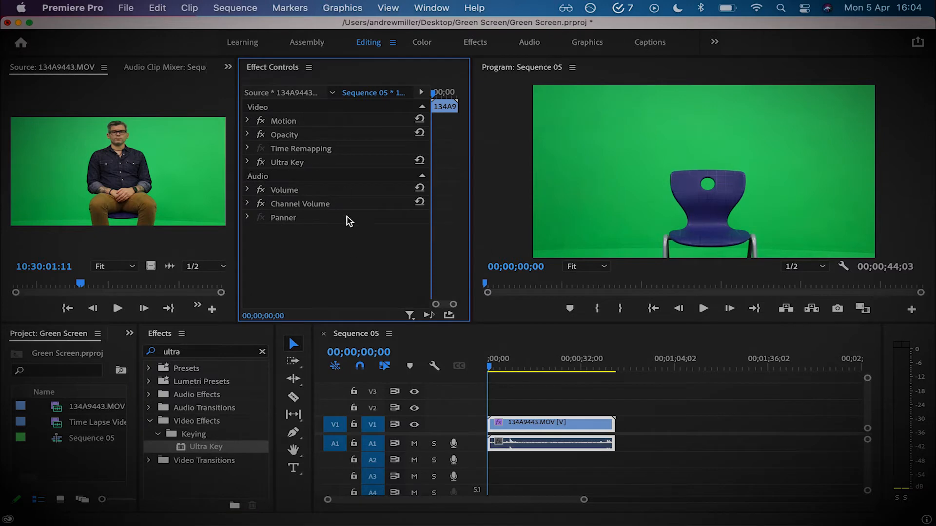
pyautogui.click(228, 68)
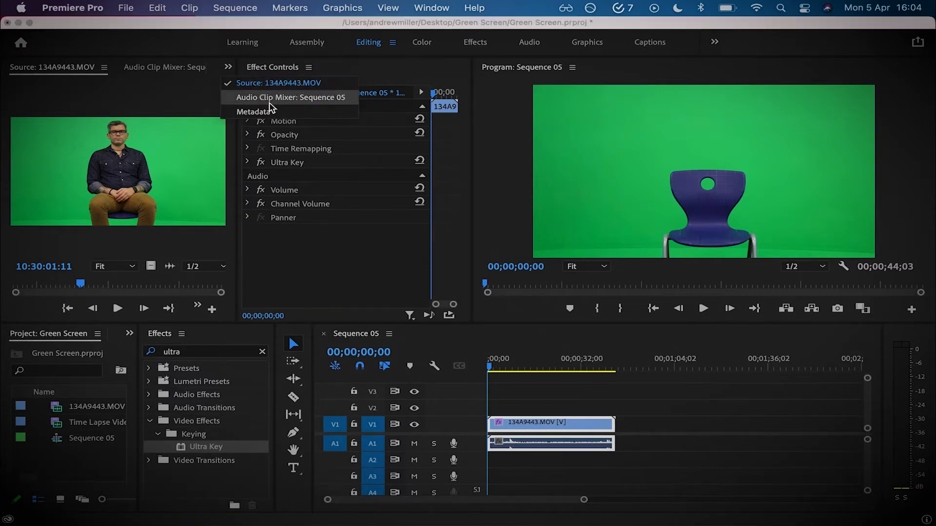
pyautogui.click(424, 6)
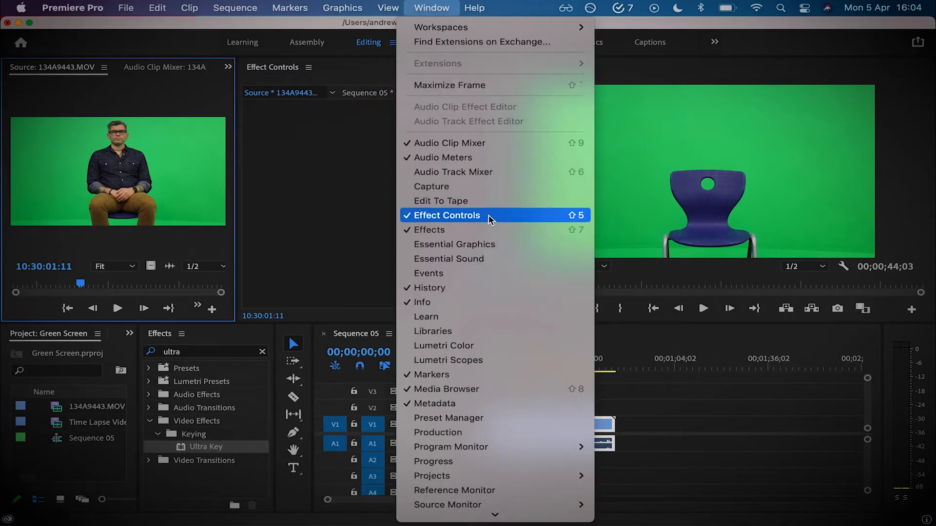
# Select the 134A9443.MOV clip on V1, expand its Ultra Key settings and sample the green background as the key color.
pyautogui.click(316, 196)
pyautogui.click(596, 489)
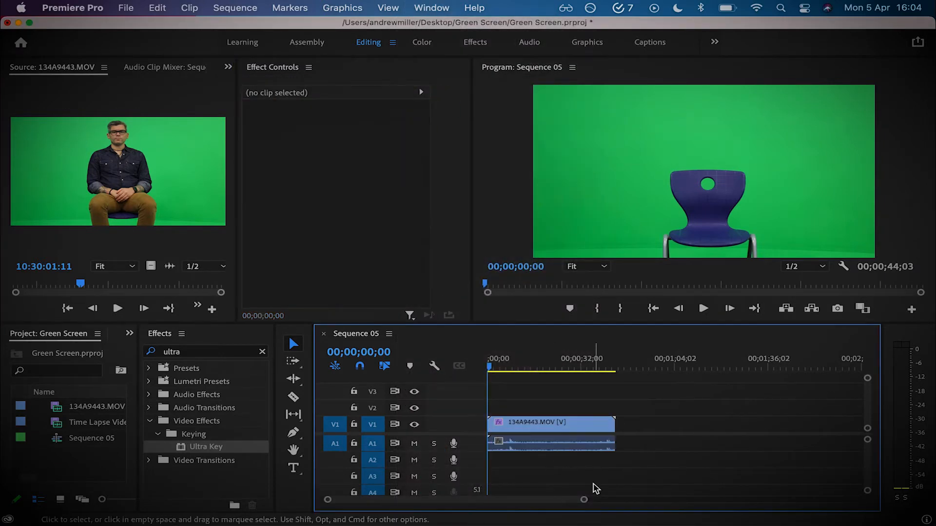
pyautogui.click(564, 422)
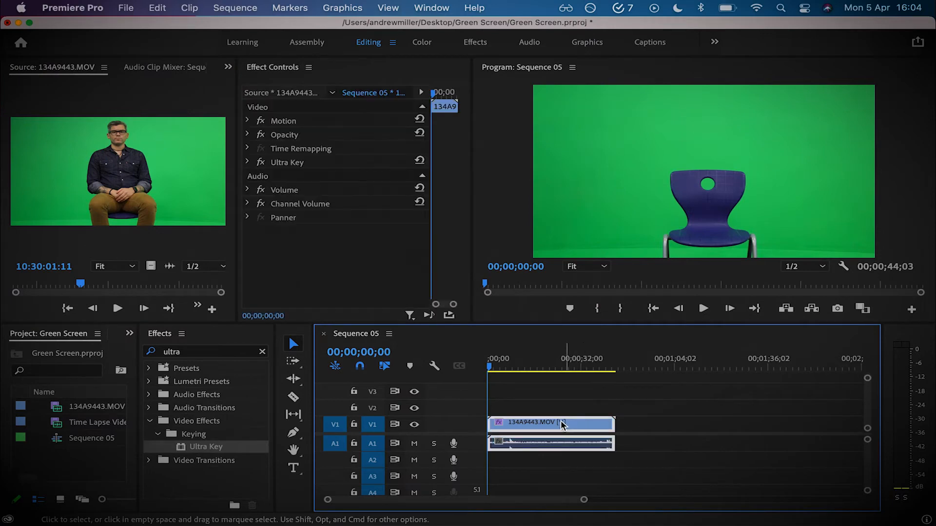
pyautogui.click(248, 162)
pyautogui.scroll(-2, 412, 267)
pyautogui.scroll(2, 412, 267)
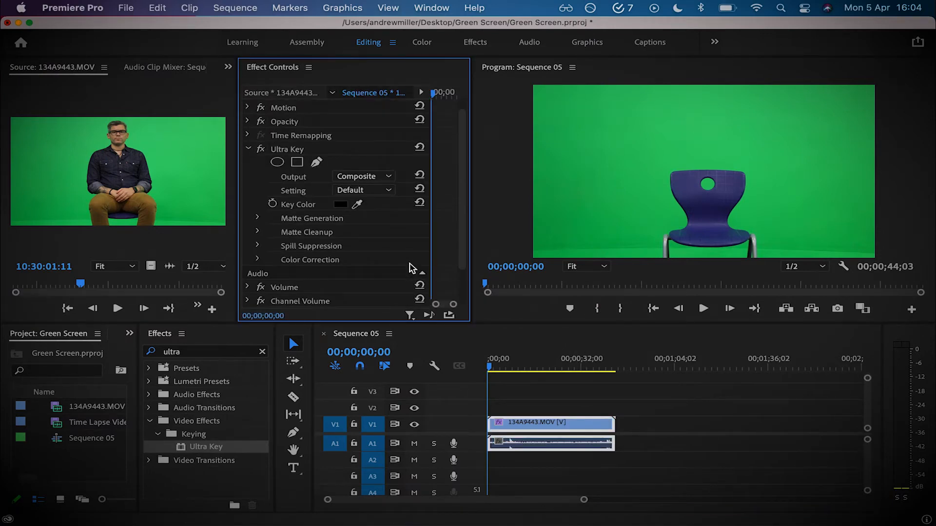
pyautogui.click(358, 205)
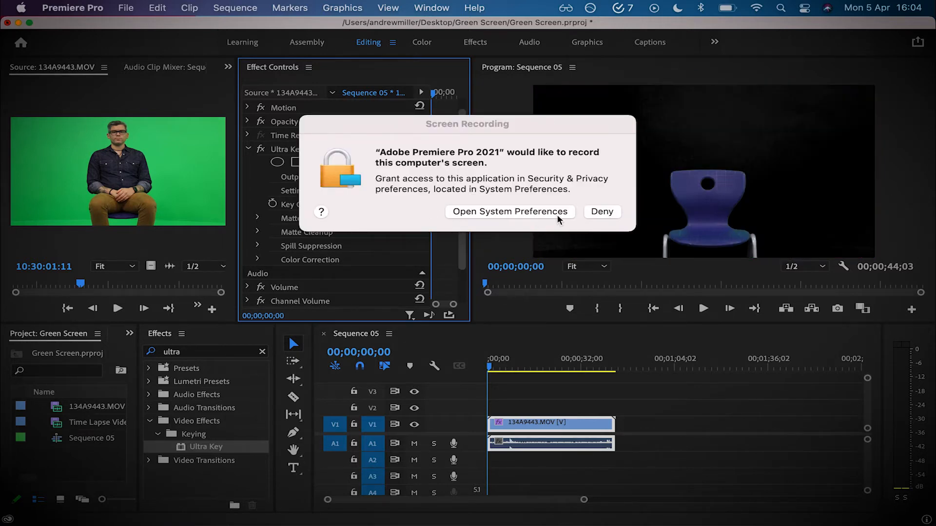
pyautogui.click(606, 211)
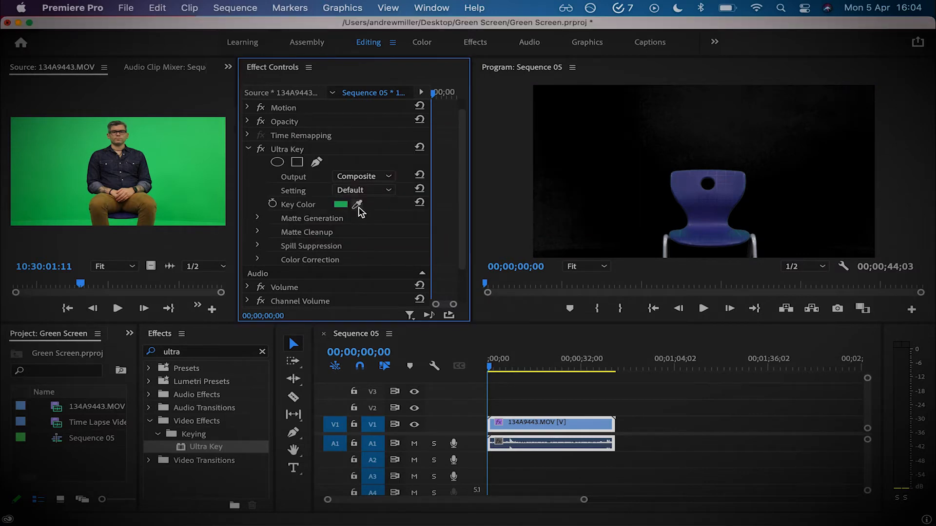
pyautogui.hotkey('ctrl', 'Right')
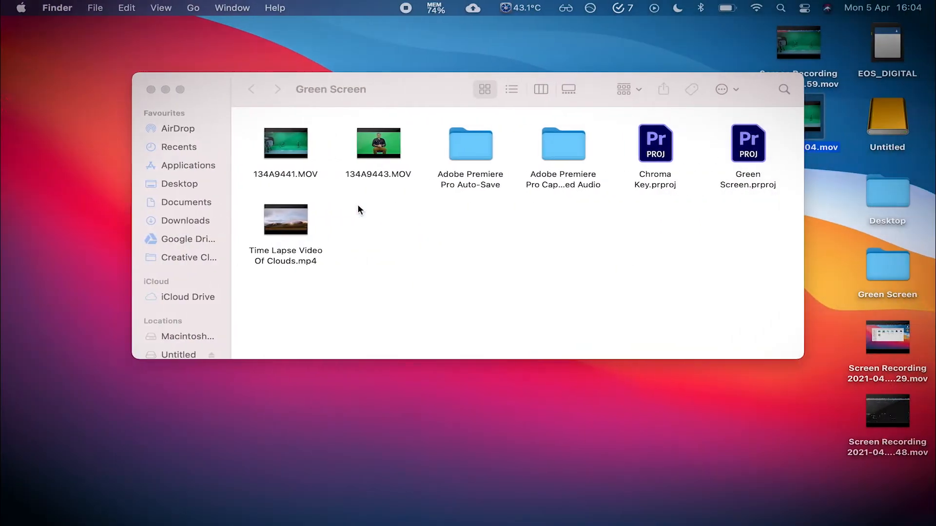
pyautogui.hotkey('ctrl', 'Left')
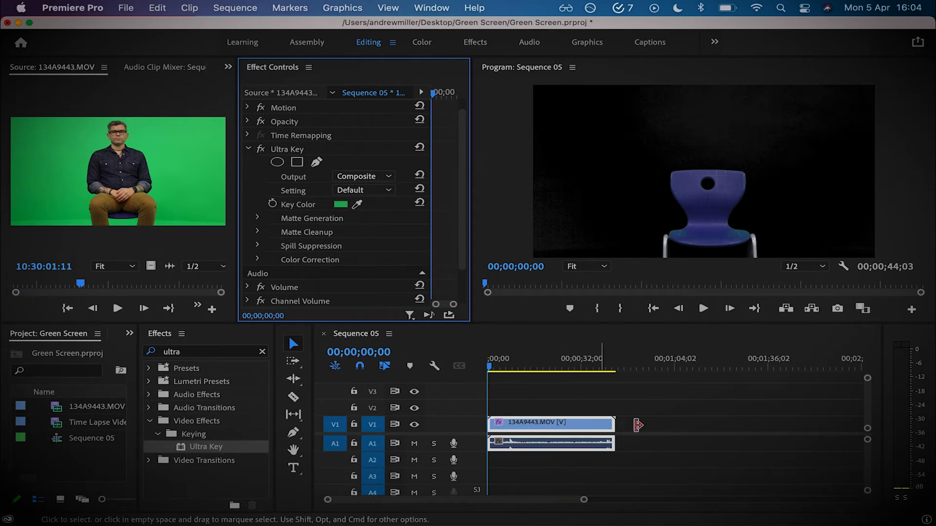
# Reselect the 134A9443.MOV clip and resample the green backdrop beside the chair for Ultra Key's key color.
pyautogui.click(704, 478)
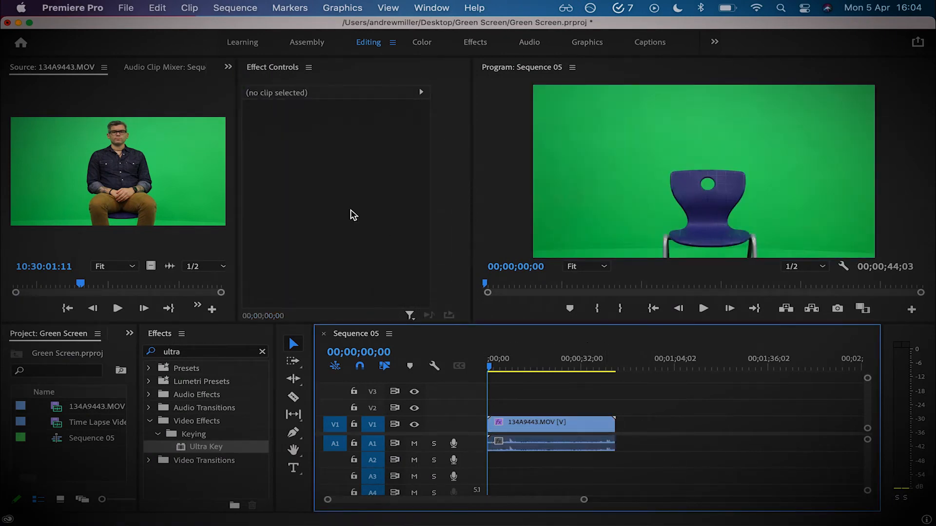
pyautogui.click(589, 422)
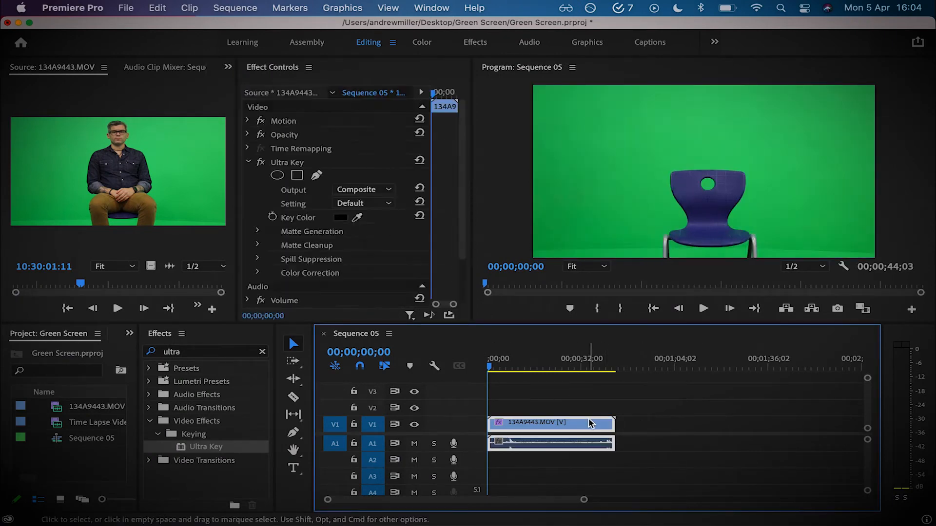
pyautogui.click(358, 218)
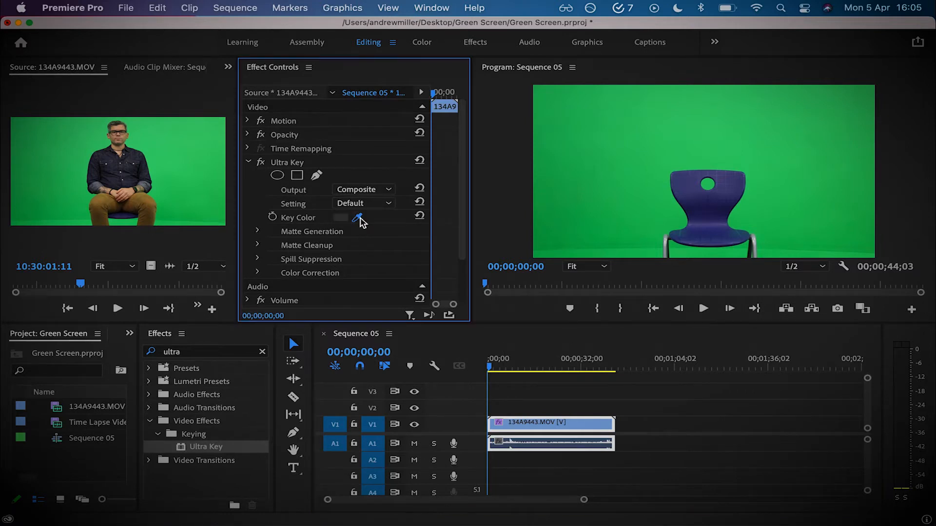
pyautogui.moveTo(358, 218); pyautogui.dragTo(613, 138)
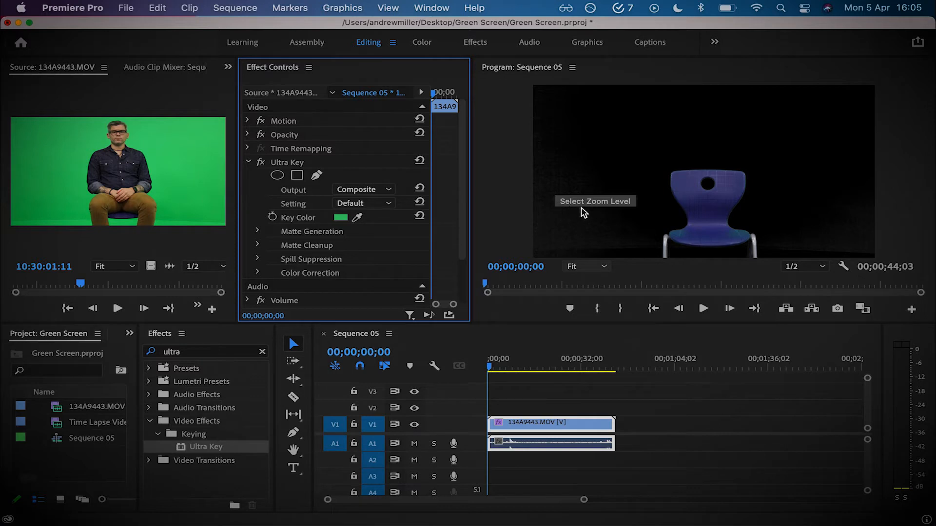
# Examine the Matte Cleanup and Matte Generation settings of the Ultra Key effect.
pyautogui.click(258, 246)
pyautogui.click(257, 247)
pyautogui.click(257, 231)
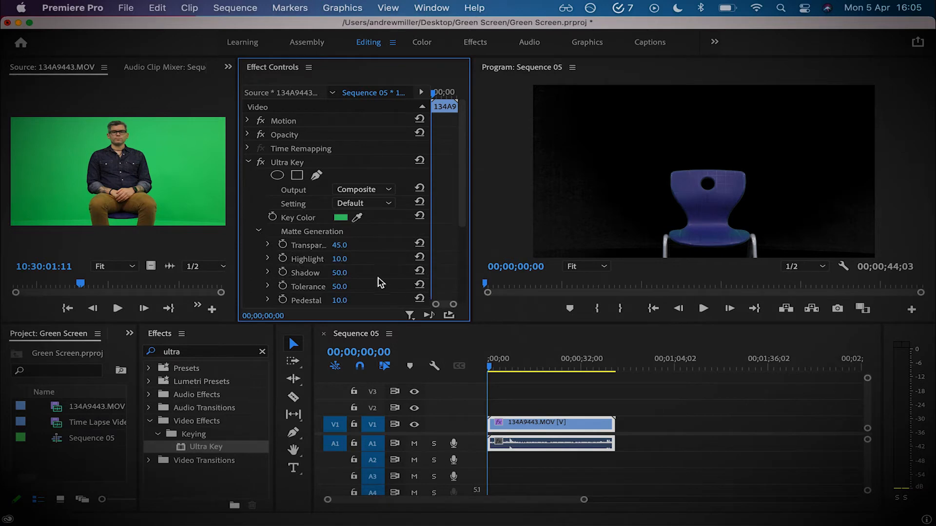
pyautogui.click(258, 231)
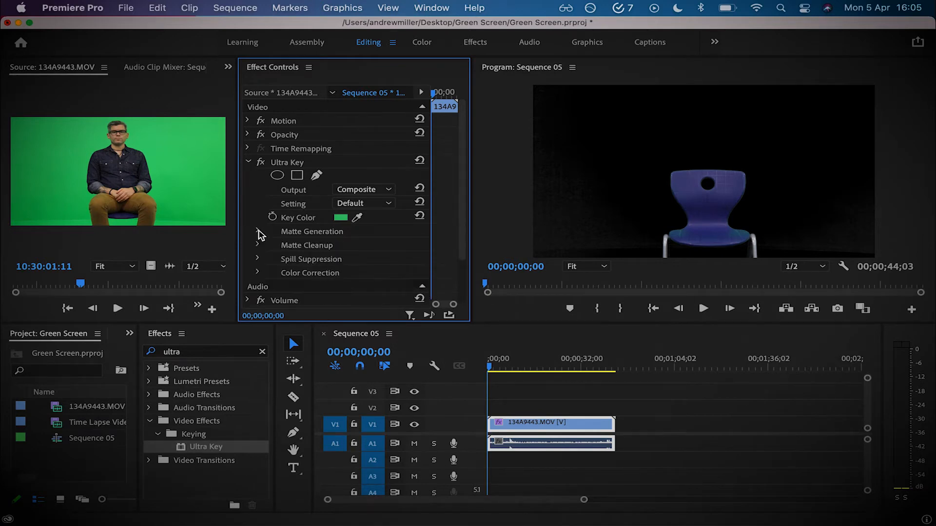
# Remove the Ultra Key effect from the 134A9443.MOV clip and clear the effects library search.
pyautogui.click(247, 162)
pyautogui.click(294, 163)
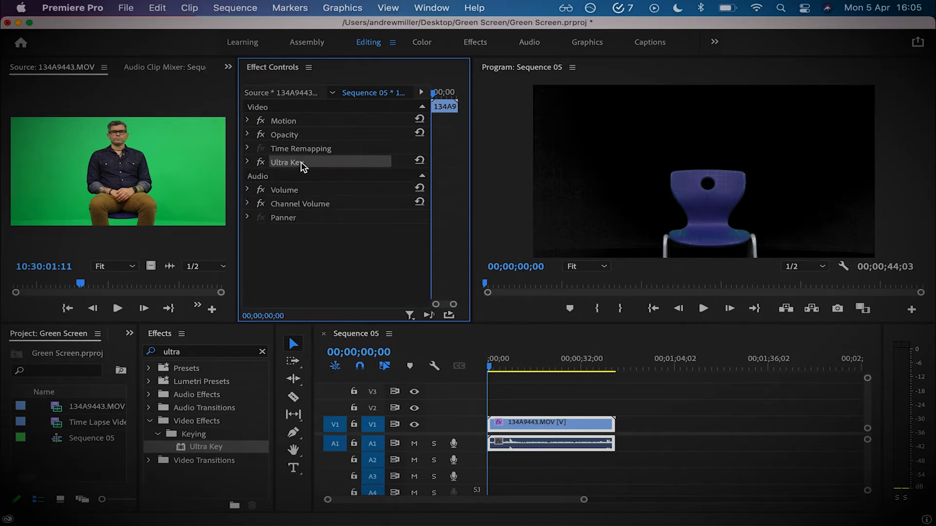
pyautogui.press('Delete')
pyautogui.click(709, 445)
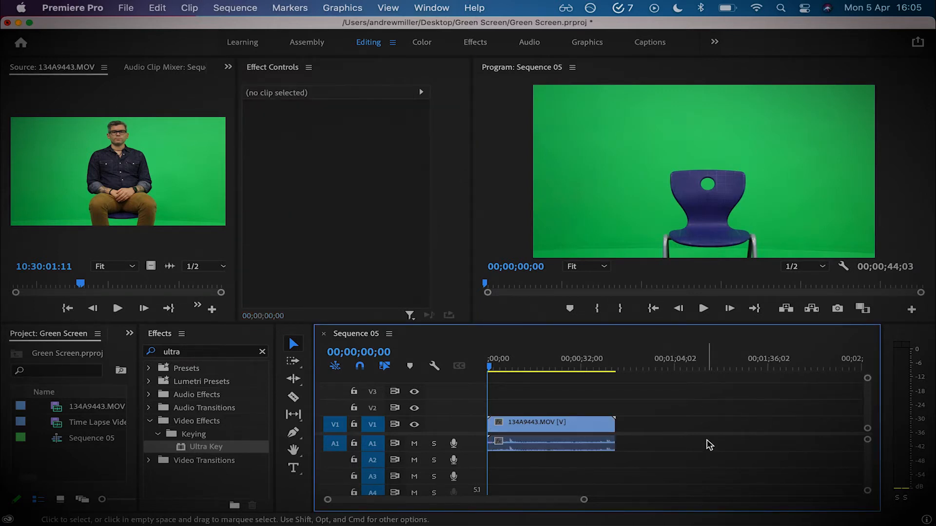
pyautogui.click(263, 352)
pyautogui.click(725, 464)
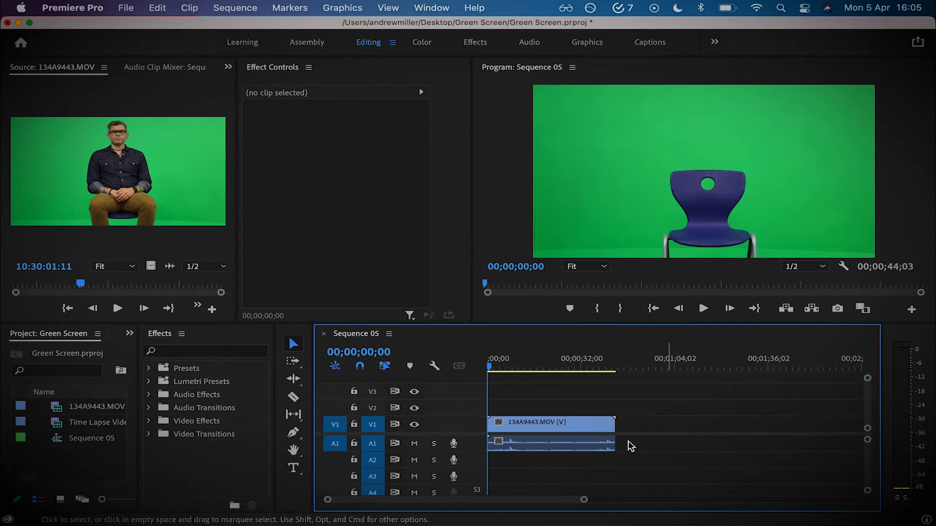
# Replace the 134A9443.MOV clip with an After Effects composition, saving the project as Untitled Project.aep in the Green Screen folder.
pyautogui.rightClick(581, 427)
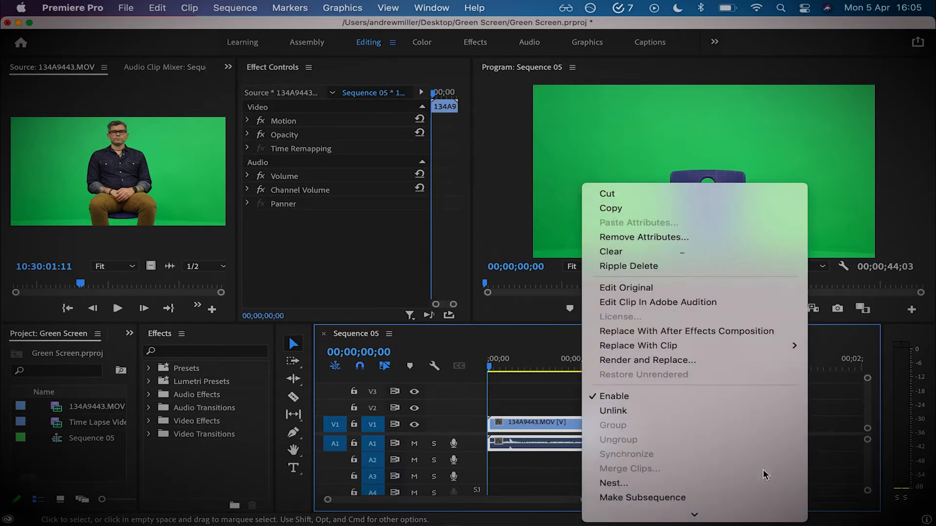
pyautogui.click(715, 332)
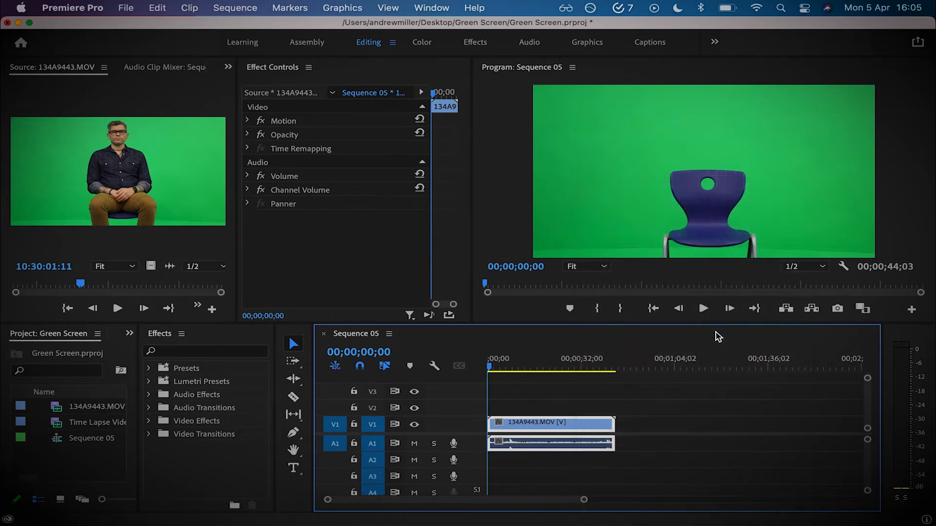
pyautogui.moveTo(802, 520)
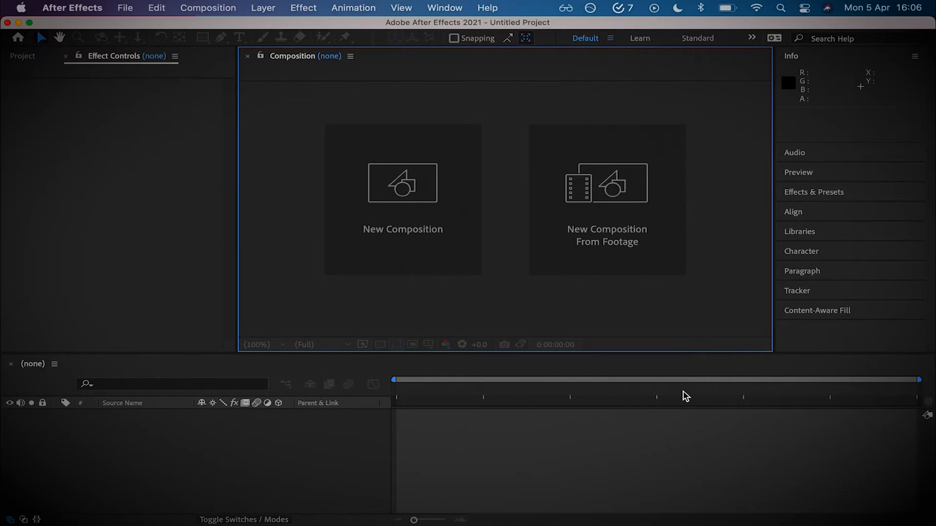
pyautogui.press('super+s')
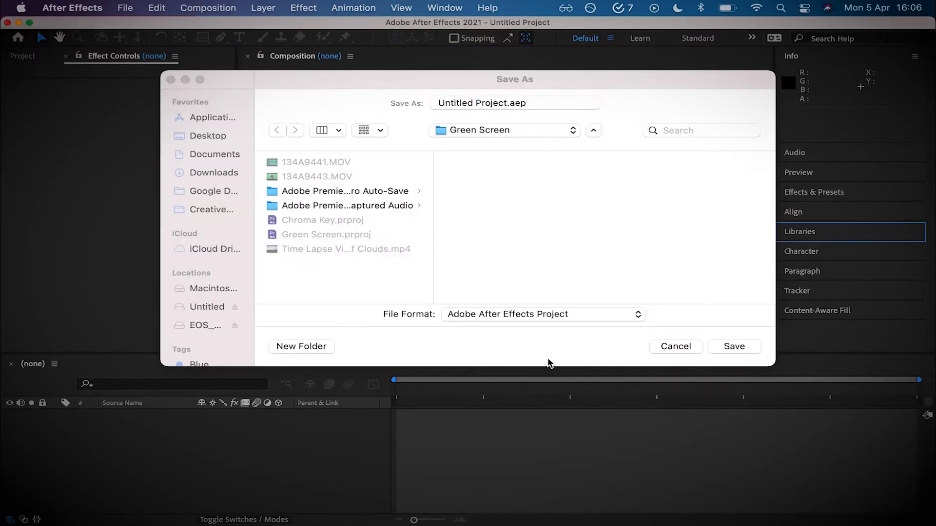
pyautogui.click(507, 103)
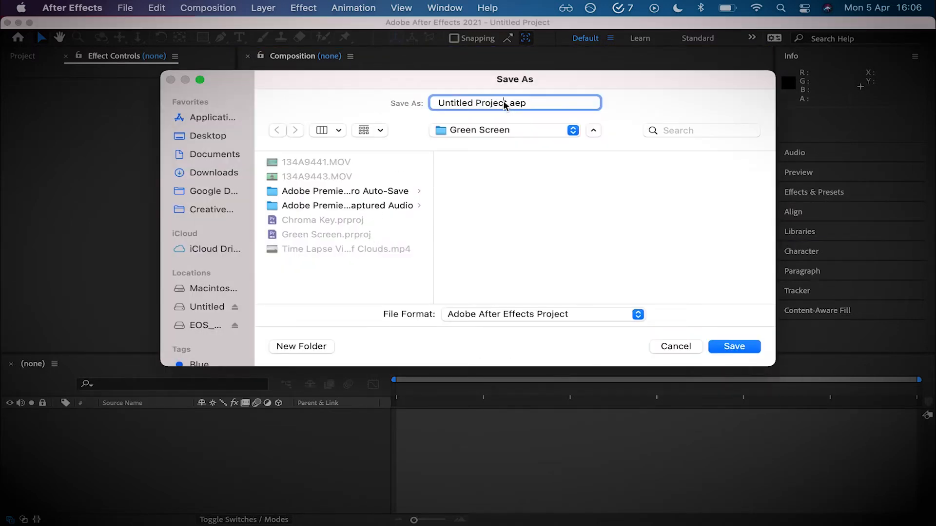
pyautogui.click(740, 351)
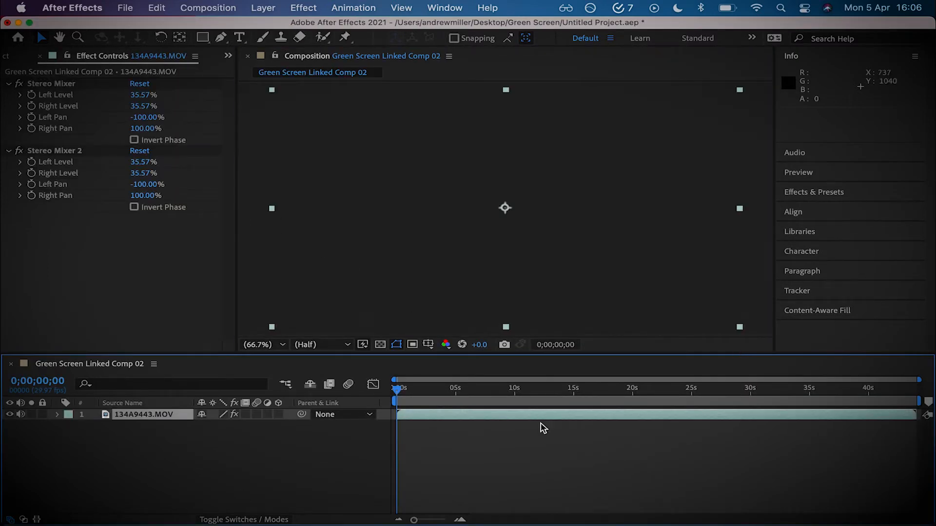
# Check the 134A9443.MOV layer in After Effects, switch to Premiere Pro and select the linked composition clip on V1.
pyautogui.click(576, 496)
pyautogui.click(511, 418)
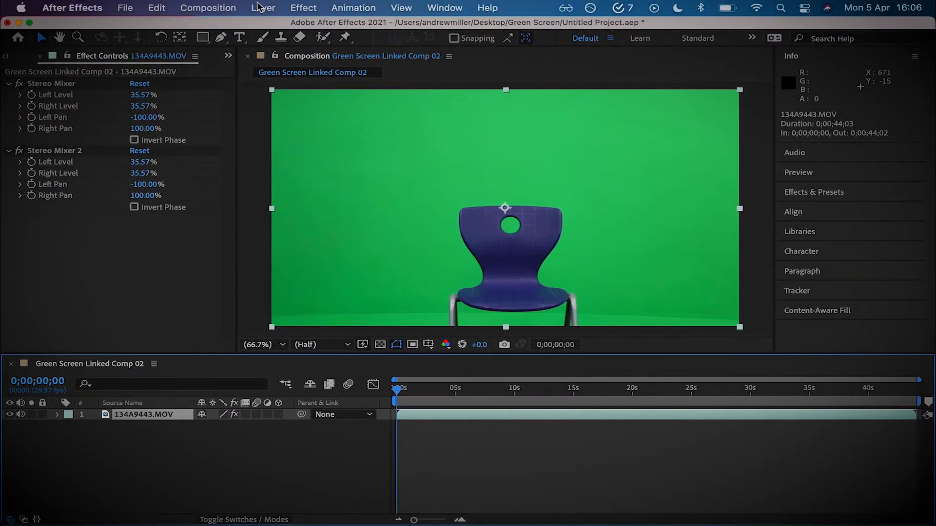
pyautogui.hotkey('ctrl', 'Left')
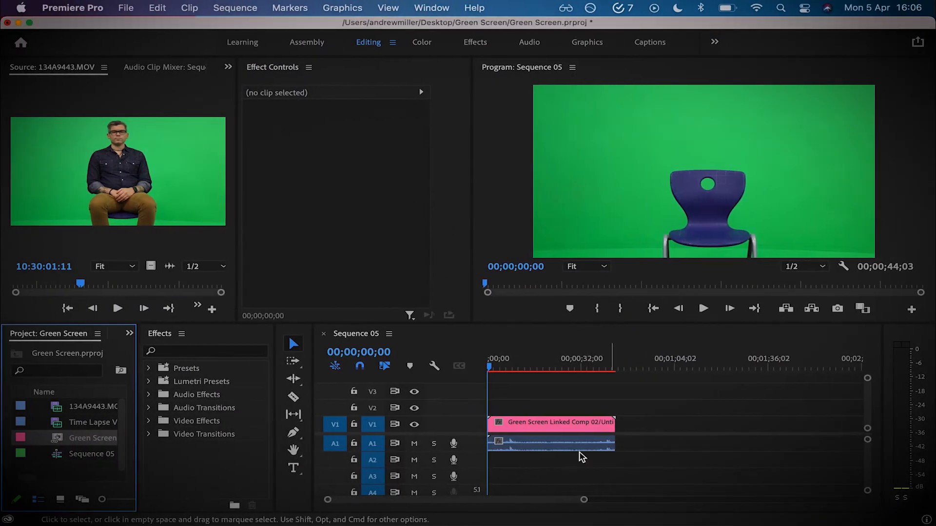
pyautogui.click(579, 426)
pyautogui.click(691, 440)
pyautogui.click(570, 425)
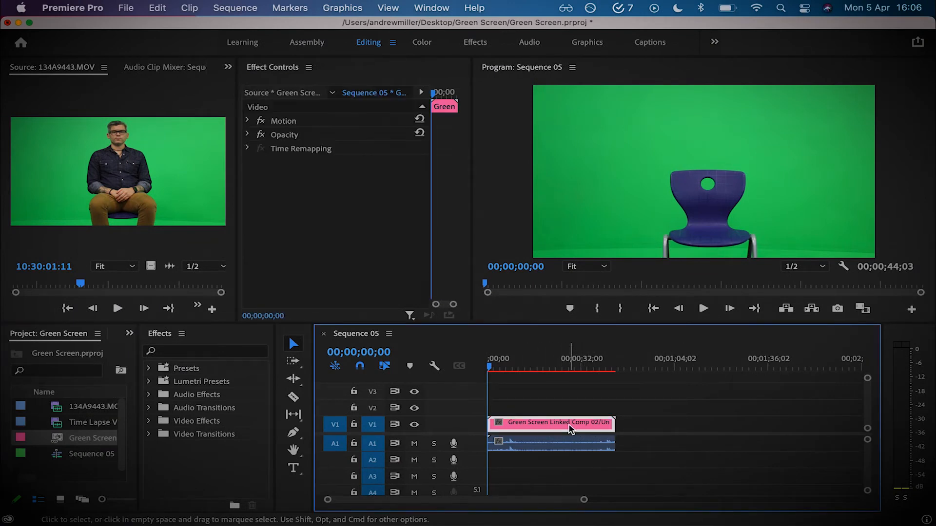
# Compare the linked composition in After Effects with its replacement clip in the Premiere Pro sequence, ending in Premiere Pro.
pyautogui.doubleClick(542, 429)
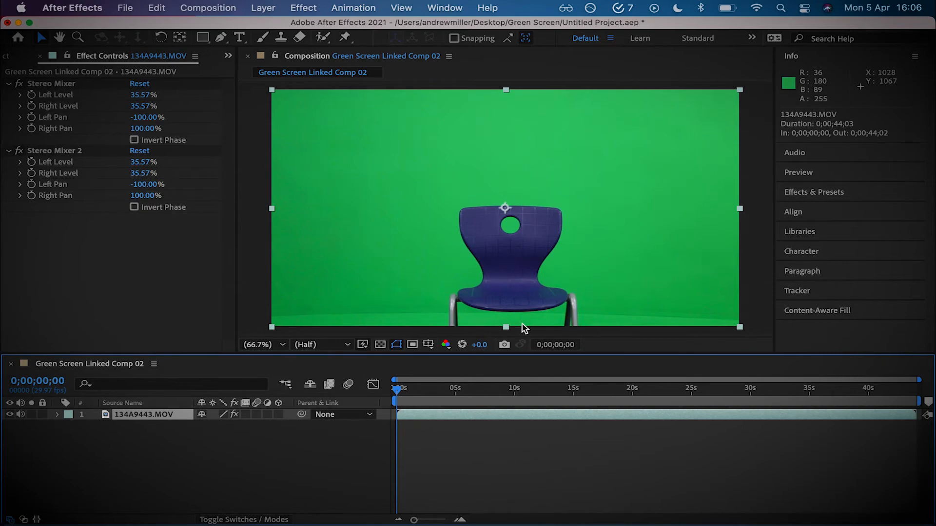
pyautogui.press('super+Tab')
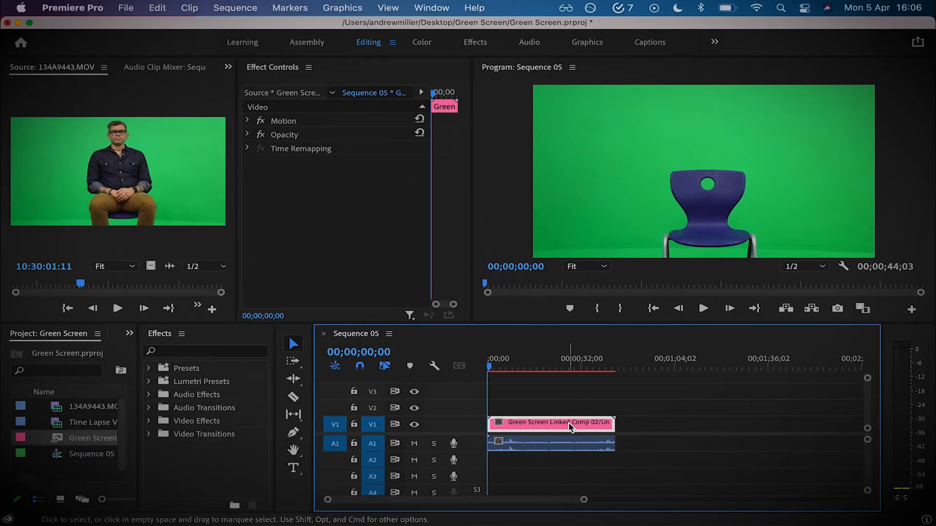
pyautogui.click(726, 458)
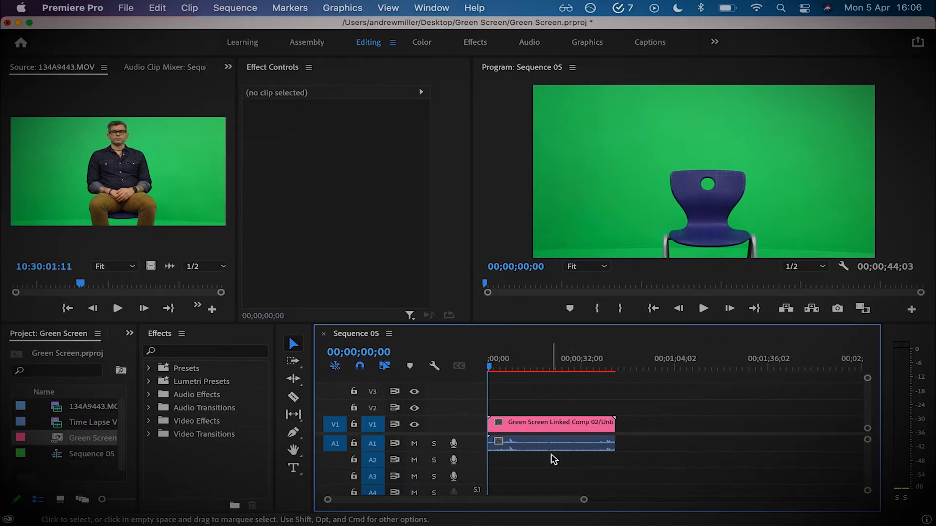
pyautogui.press('super+Tab')
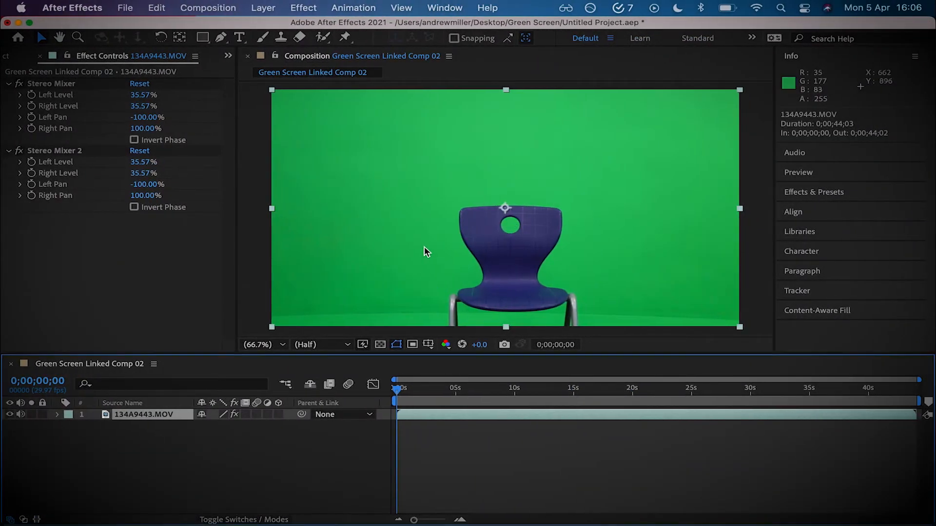
pyautogui.press('super+Tab')
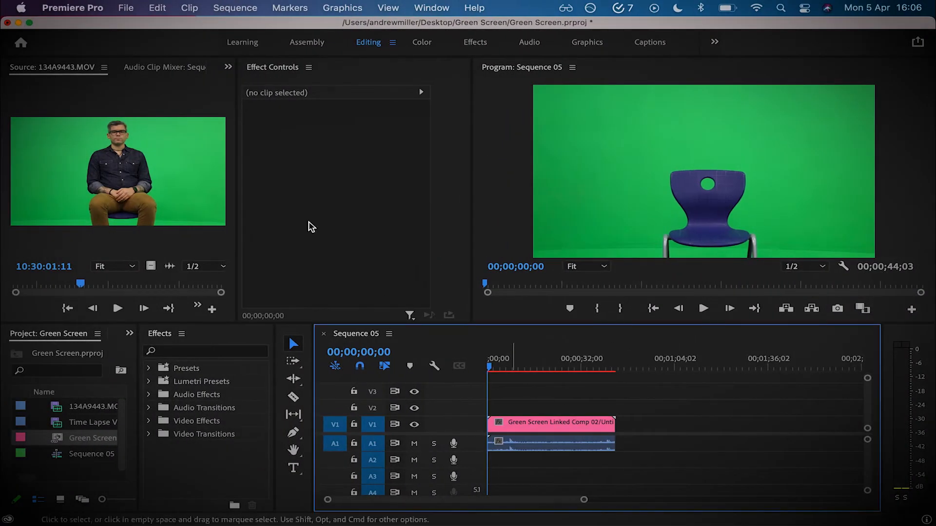
# Examine the Adobe Dynamic Link options for creating and importing After Effects compositions.
pyautogui.click(126, 7)
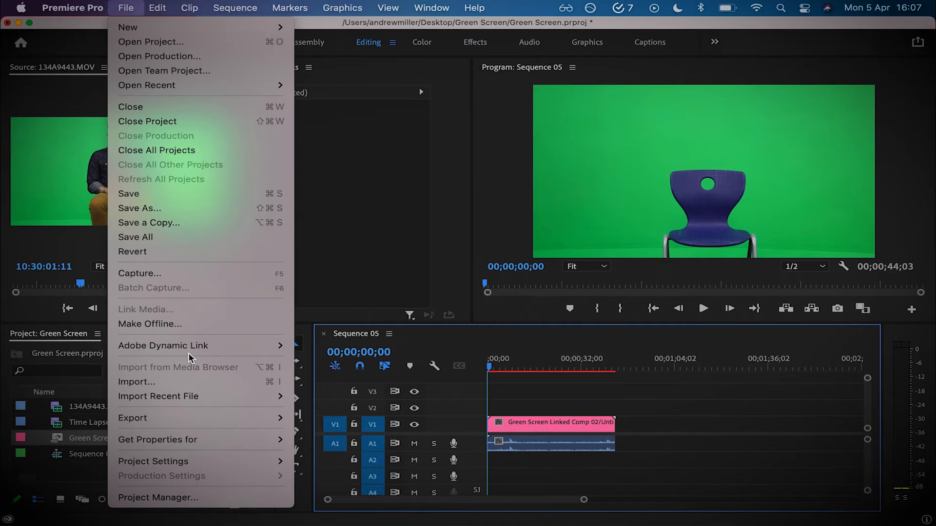
pyautogui.moveTo(188, 349)
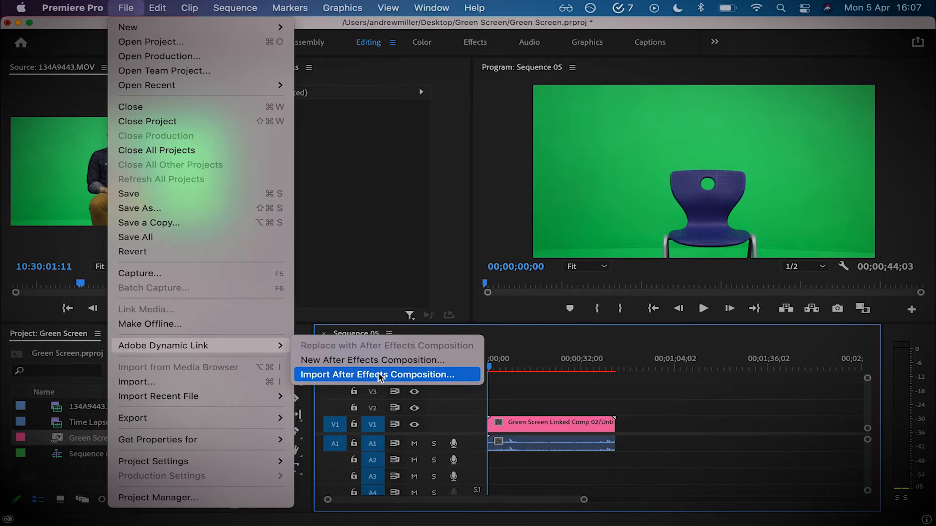
pyautogui.click(661, 439)
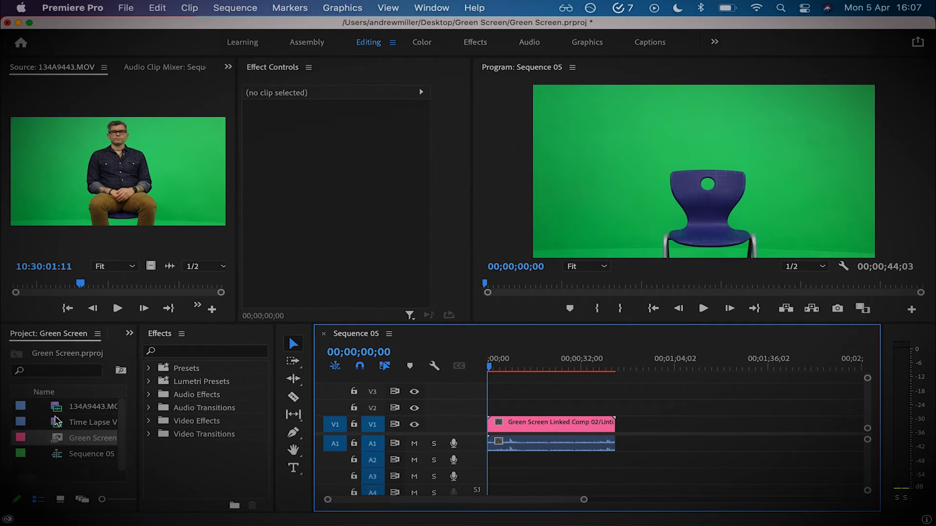
# Open 134A9443.MOV and Green Screen Linked Comp 02 in turn in the Source monitor to compare them.
pyautogui.doubleClick(57, 411)
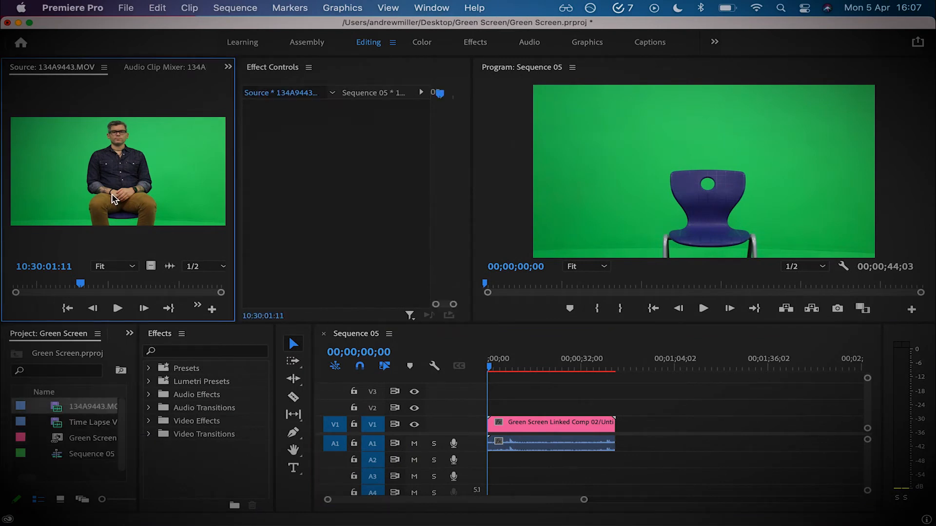
pyautogui.doubleClick(57, 444)
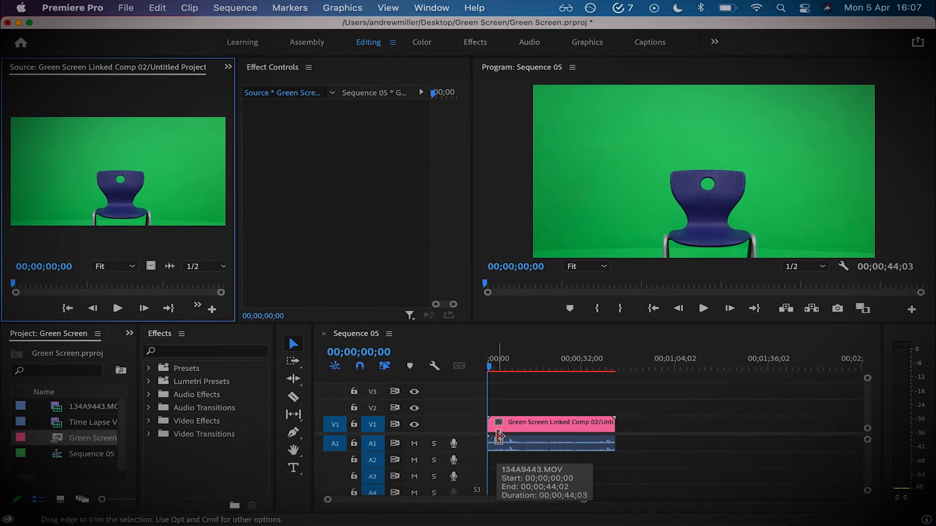
# Select the linked composition and its A1 audio separately, try moving only the audio to a later time, and undo the move.
pyautogui.click(587, 472)
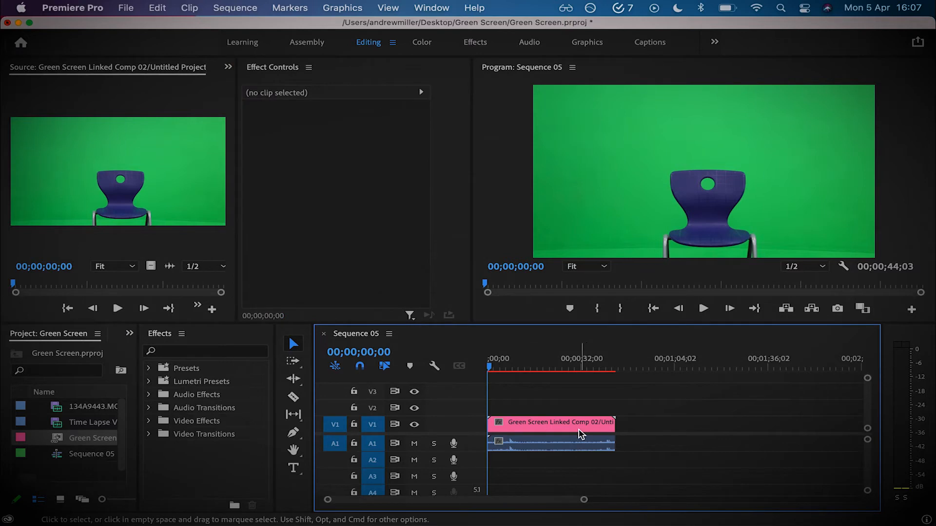
pyautogui.click(581, 429)
pyautogui.keyDown('alt'); pyautogui.click(584, 448); pyautogui.keyUp('alt')
pyautogui.keyDown('alt'); pyautogui.click(597, 425); pyautogui.keyUp('alt')
pyautogui.keyDown('alt'); pyautogui.click(580, 447); pyautogui.keyUp('alt')
pyautogui.moveTo(562, 448); pyautogui.dragTo(761, 445)
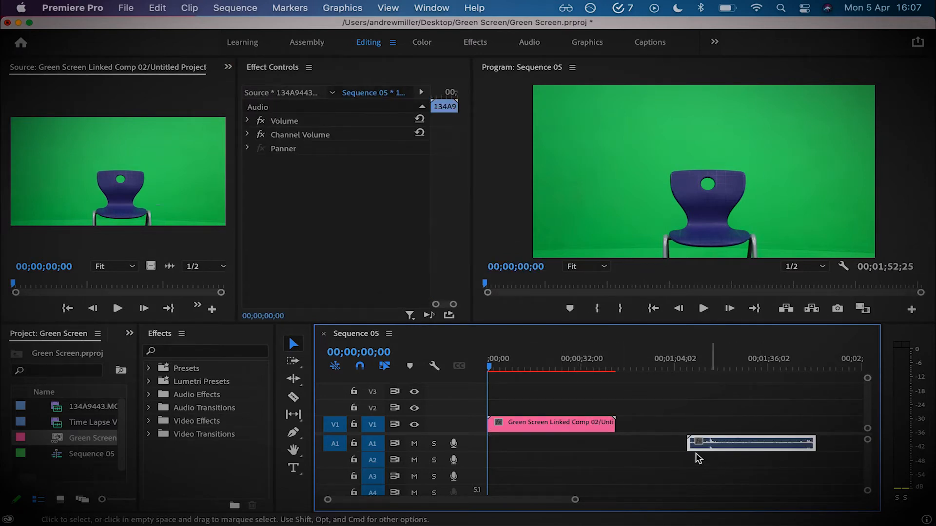
pyautogui.press('super+z')
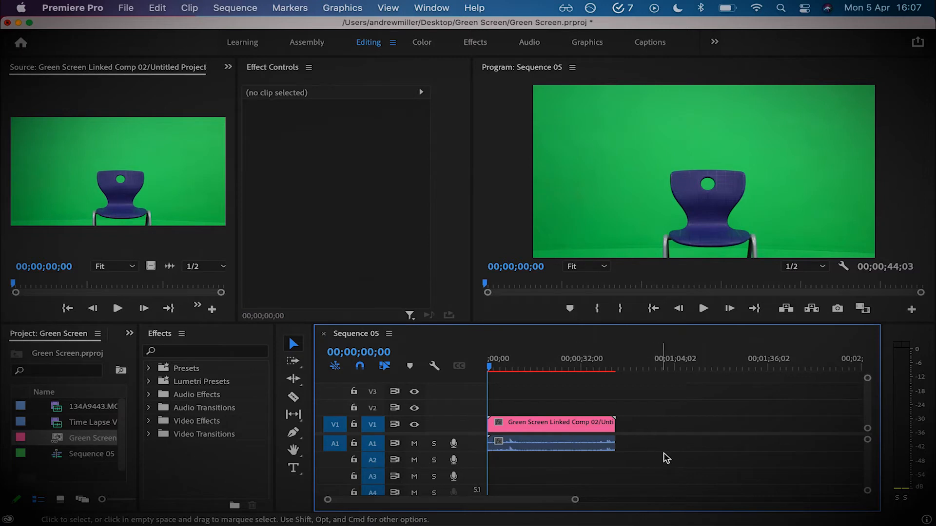
# Try deleting only the audio clip on A1, and undo the deletion.
pyautogui.keyDown('alt'); pyautogui.click(569, 449); pyautogui.keyUp('alt')
pyautogui.press('Delete')
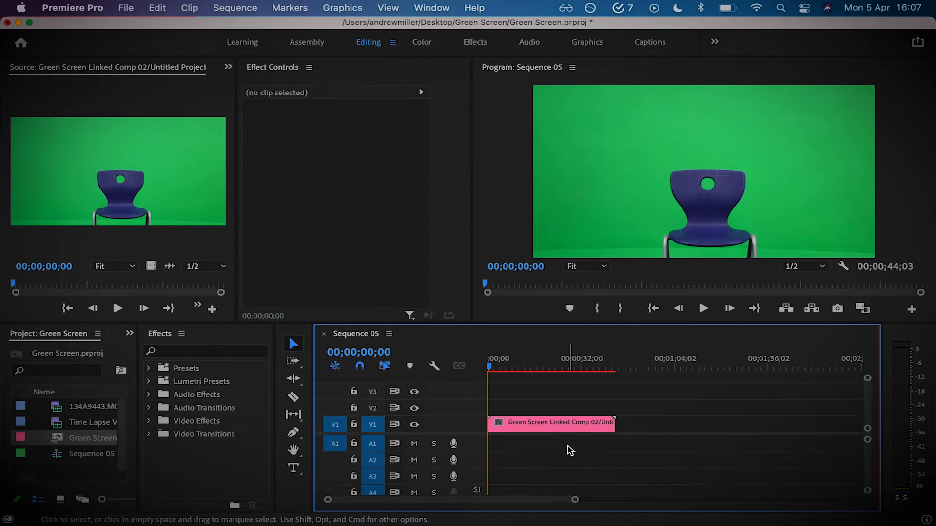
pyautogui.press('super+z')
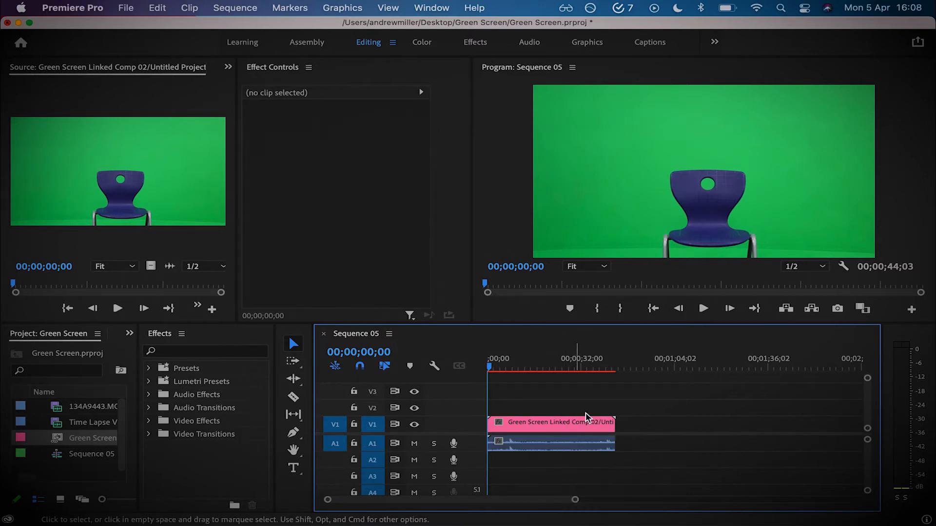
# Examine the Link option for the paired V1 and A1 clips and the Edit Clip In Adobe Audition option for the audio.
pyautogui.moveTo(652, 413); pyautogui.dragTo(559, 457)
pyautogui.rightClick(584, 435)
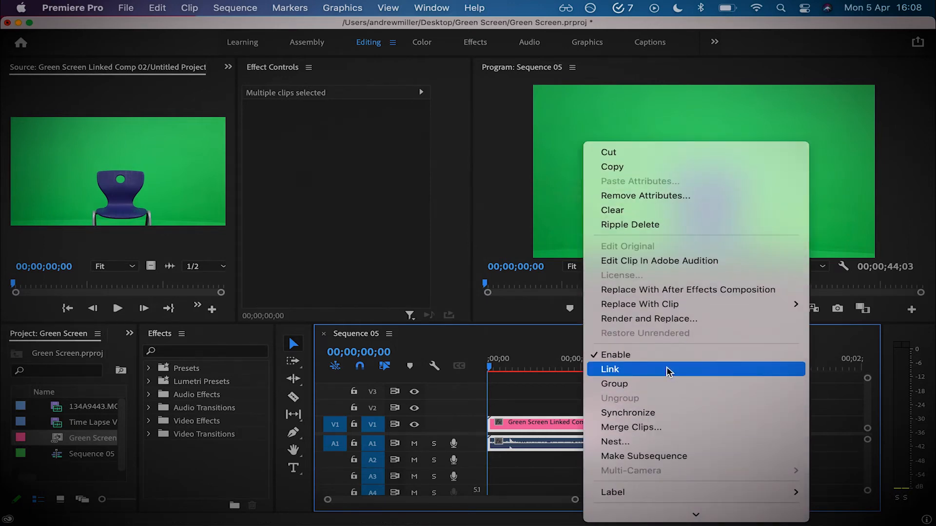
pyautogui.click(516, 411)
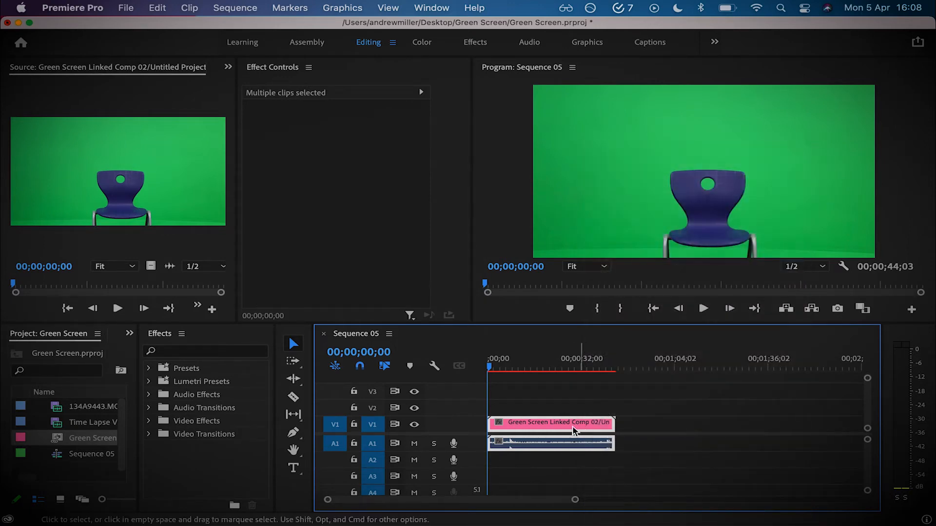
pyautogui.click(648, 463)
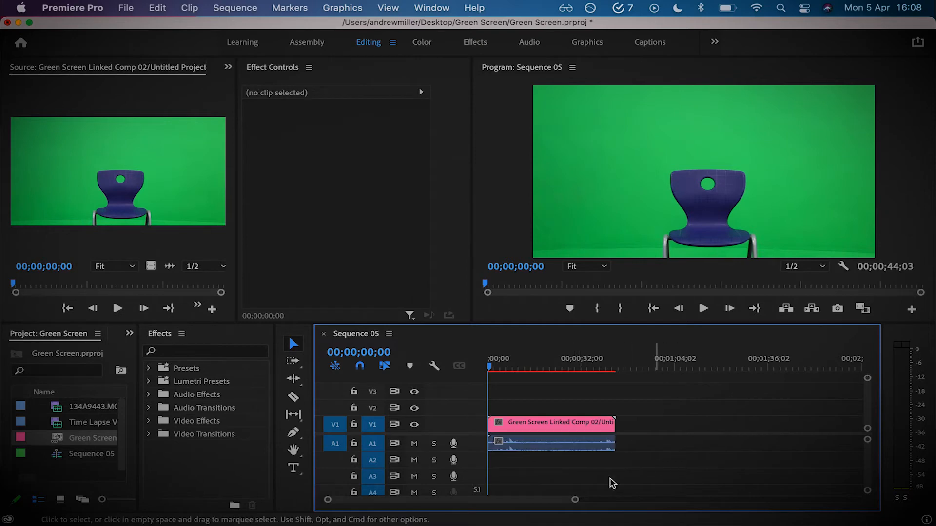
pyautogui.rightClick(563, 451)
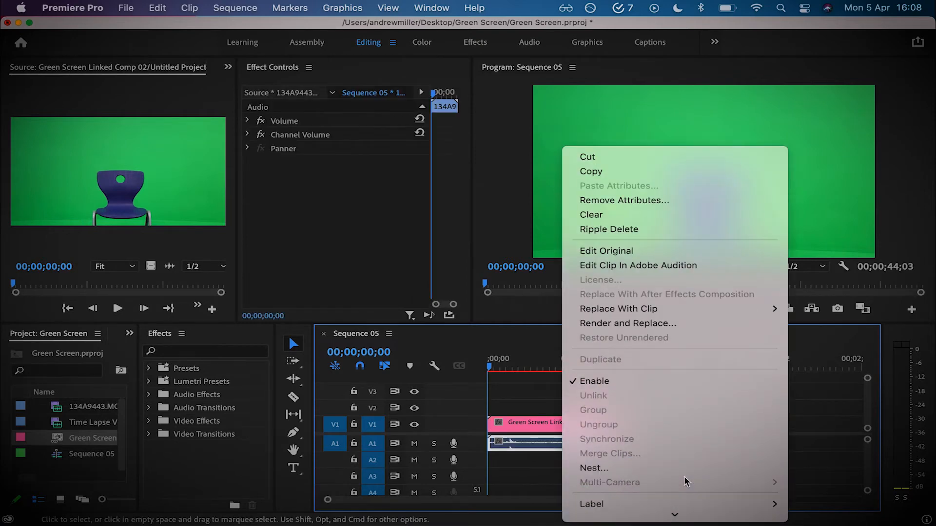
pyautogui.click(668, 269)
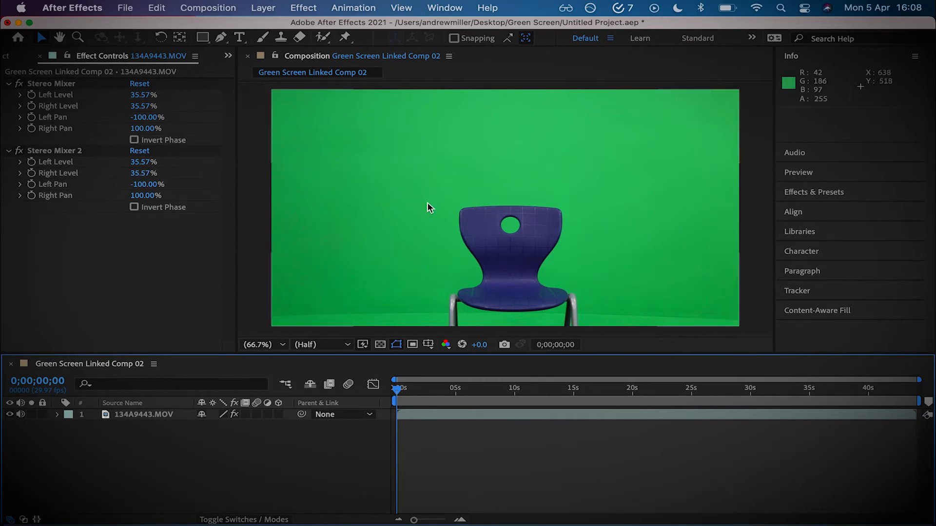
# In After Effects, set the composition preview to Full resolution and apply Keylight (1.2) to the 134A9443.MOV layer.
pyautogui.press('super+j')
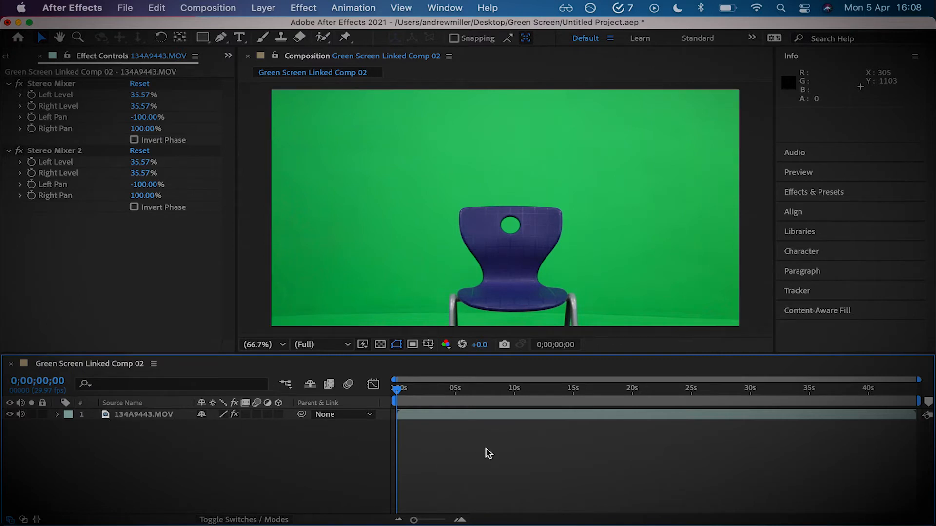
pyautogui.click(461, 419)
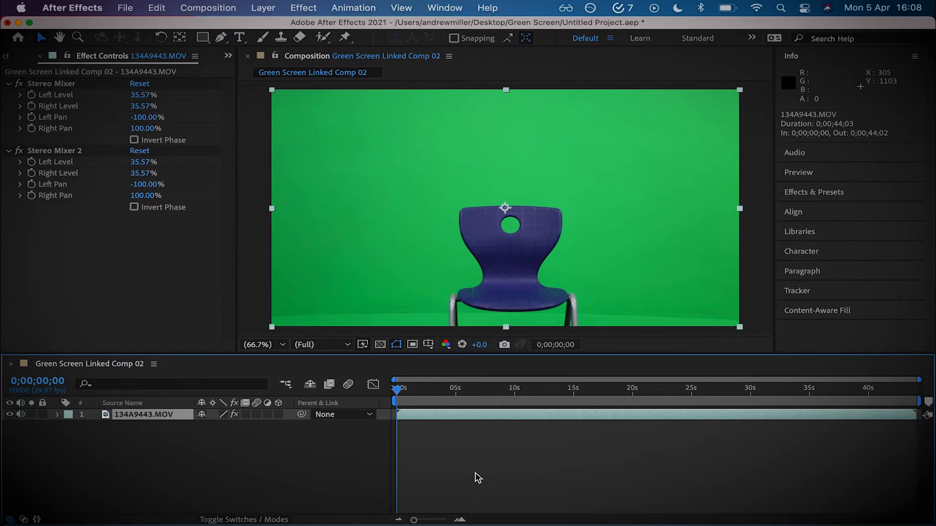
pyautogui.click(309, 6)
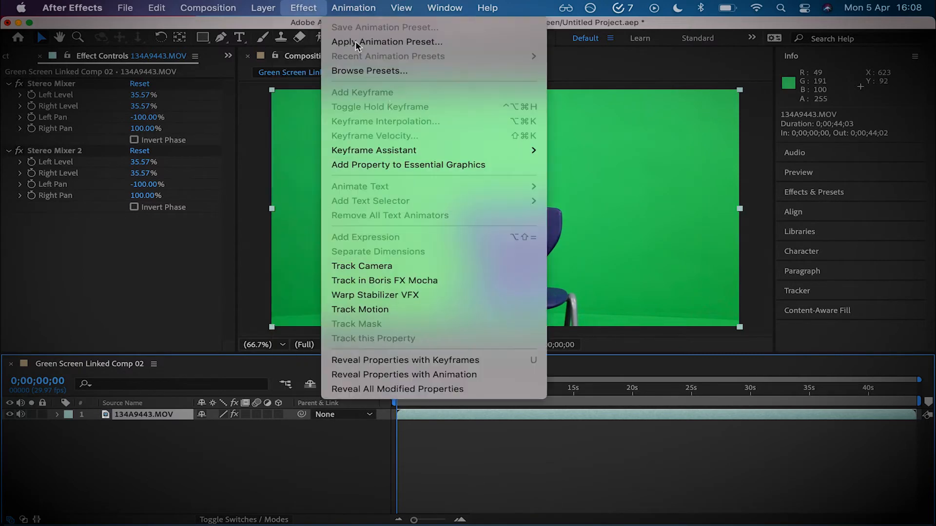
pyautogui.moveTo(322, 237)
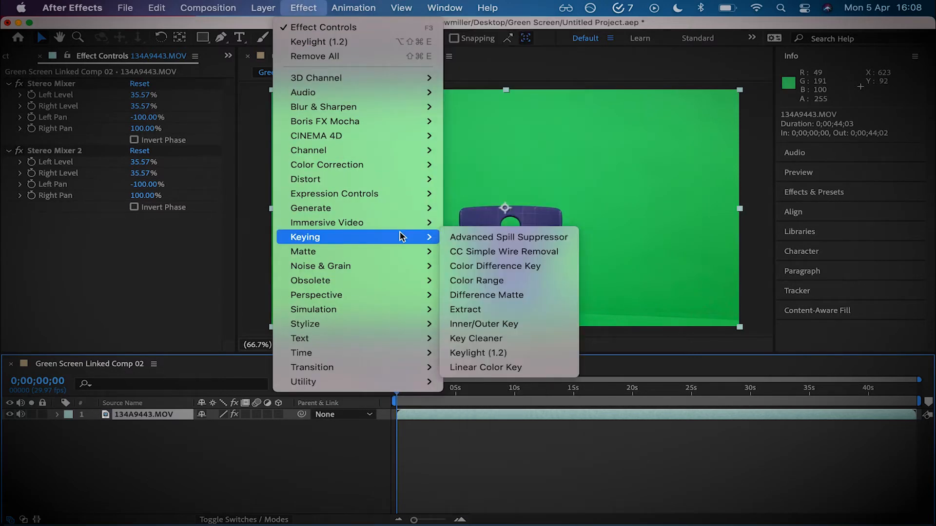
pyautogui.click(534, 354)
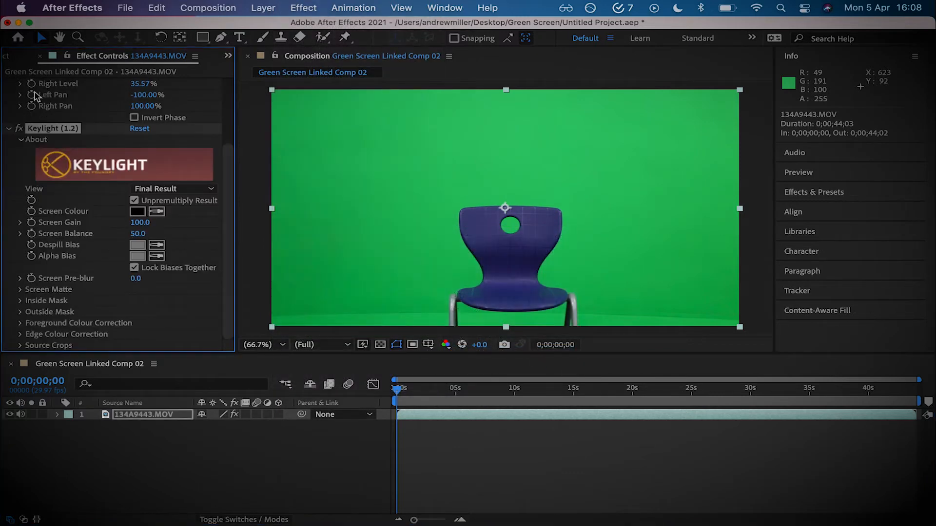
# Collapse both Stereo Mixer effects, keep Keylight (1.2) expanded, and move the current time to 0;00;19;10 where the man is seated.
pyautogui.click(9, 129)
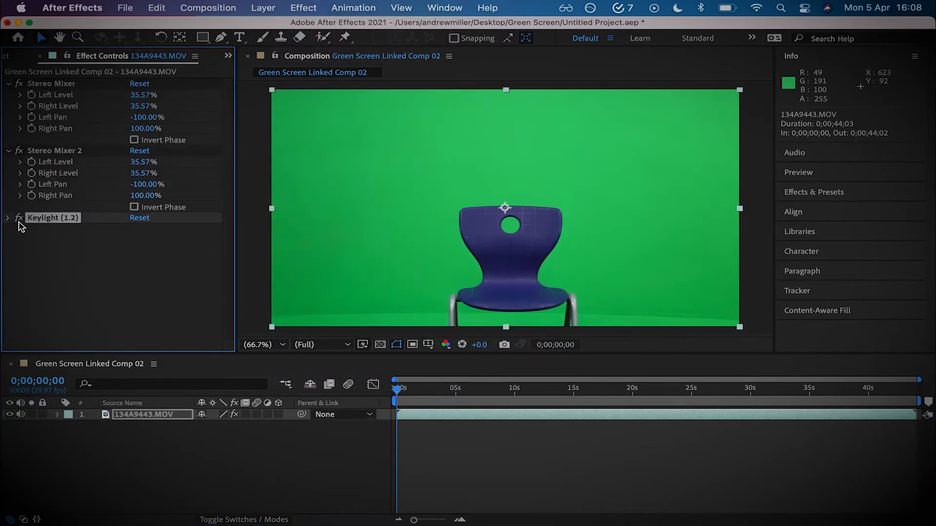
pyautogui.click(7, 151)
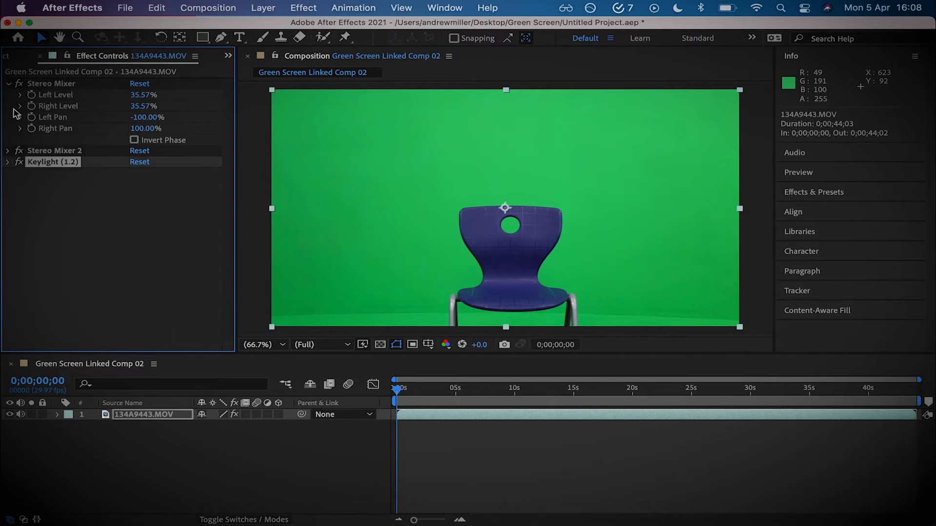
pyautogui.click(8, 84)
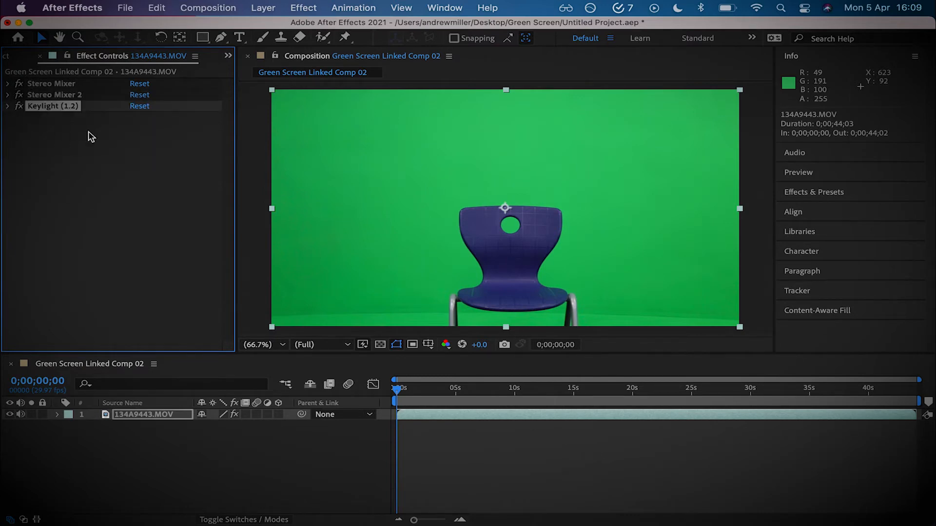
pyautogui.click(8, 107)
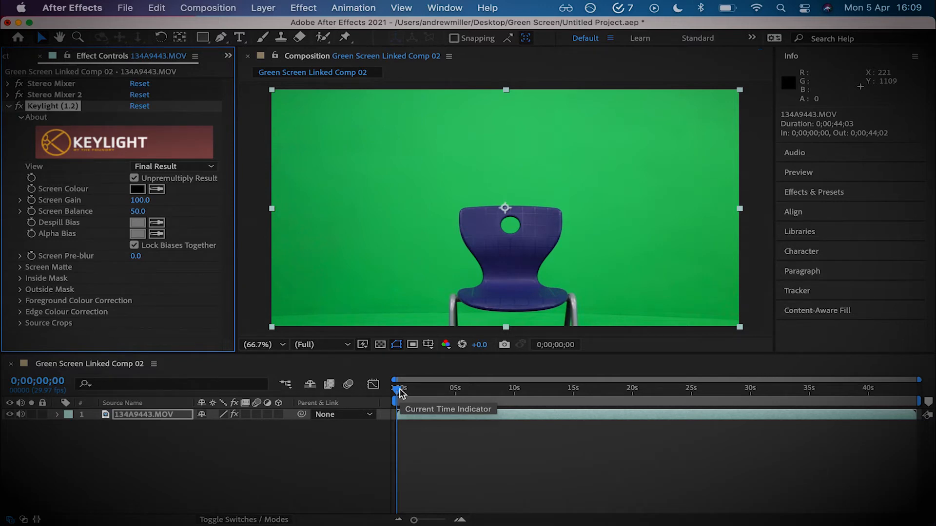
pyautogui.moveTo(397, 391); pyautogui.dragTo(629, 390)
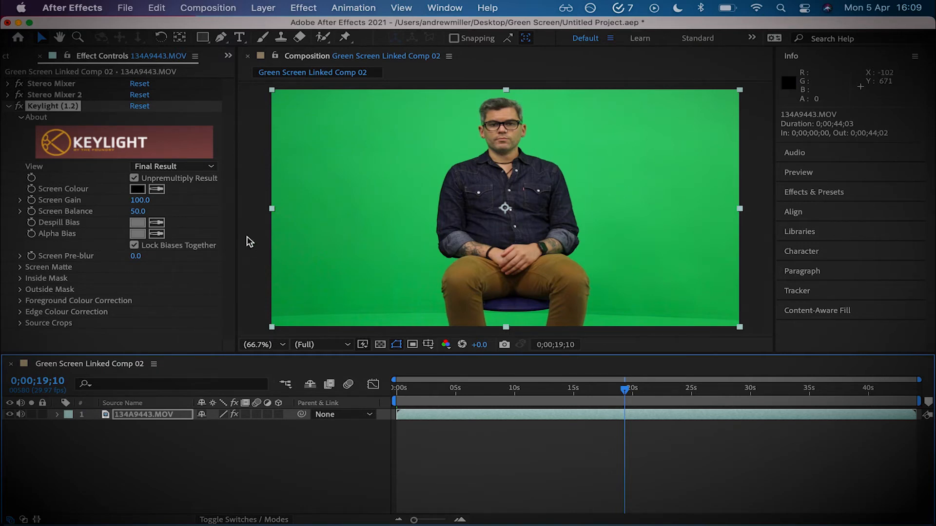
# Try sampling Keylight's Screen Colour from the green on either side of the seated man, undoing each sample.
pyautogui.click(157, 190)
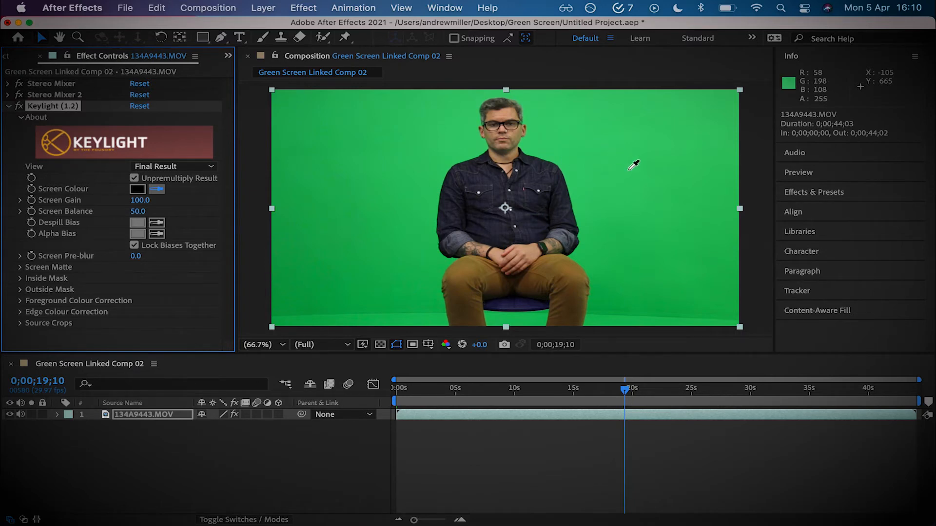
pyautogui.click(685, 259)
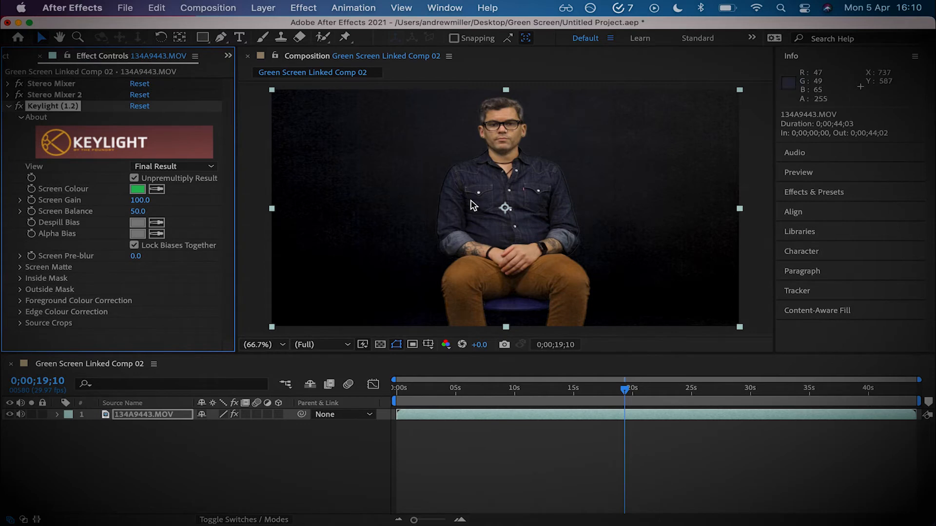
pyautogui.press('super+z')
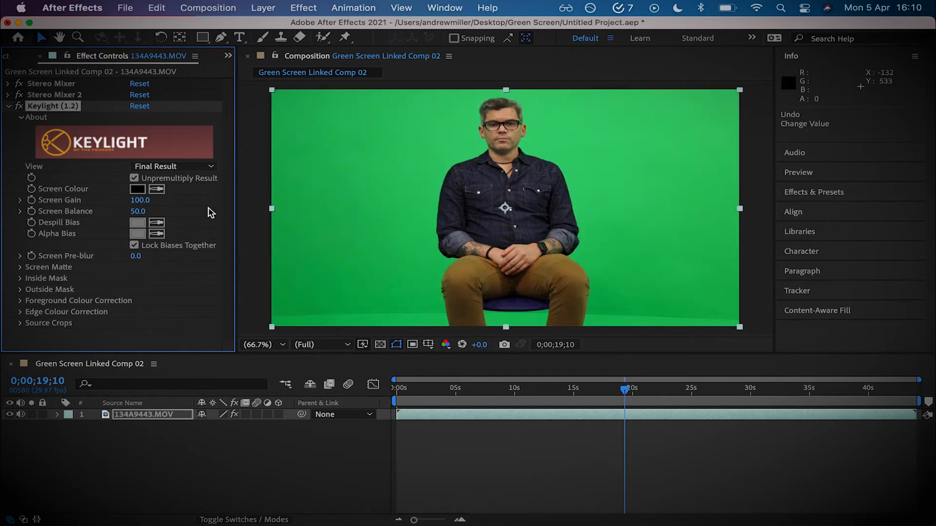
pyautogui.click(157, 189)
pyautogui.click(423, 164)
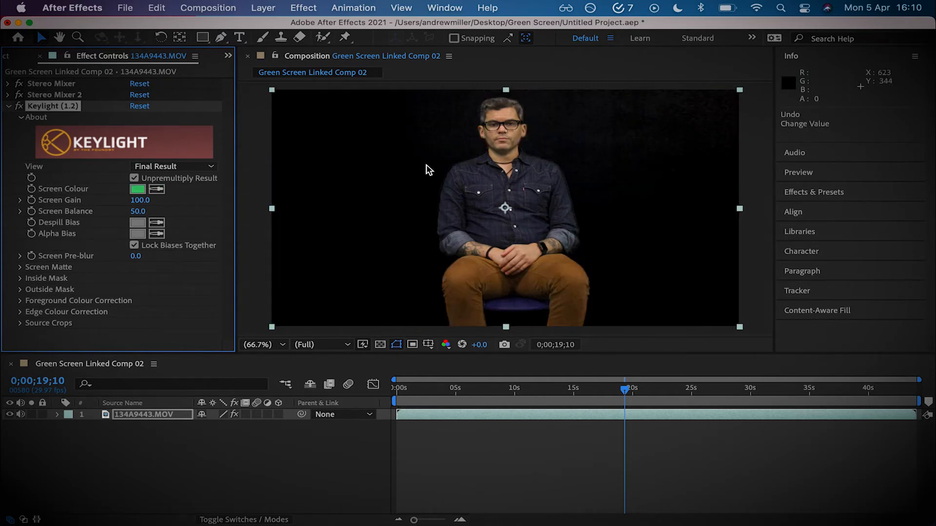
pyautogui.press('super+z')
# Sample Keylight's Screen Colour from the green just beside the man's neck, above his shoulder.
pyautogui.click(156, 189)
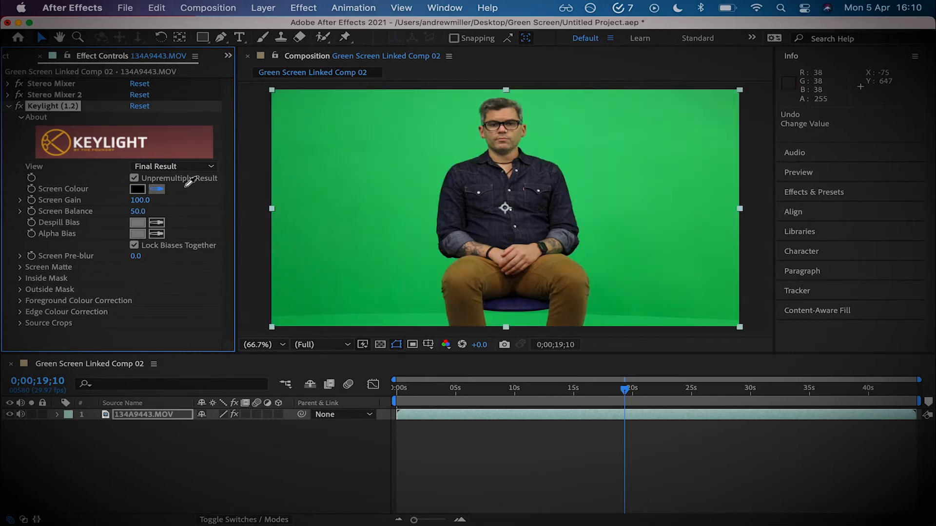
pyautogui.click(454, 154)
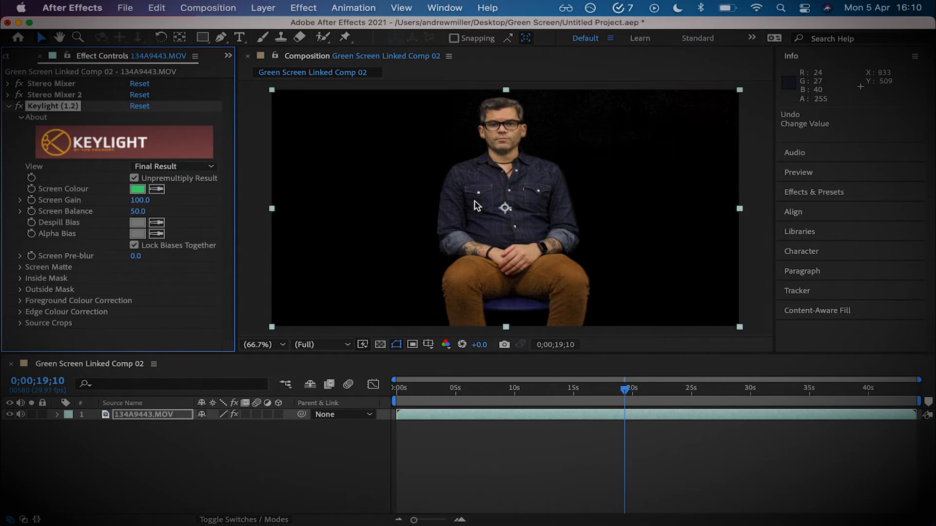
# Switch to Premiere Pro and check the keyed linked composition at 00;00;19;07 in Sequence 05.
pyautogui.press('super+Tab')
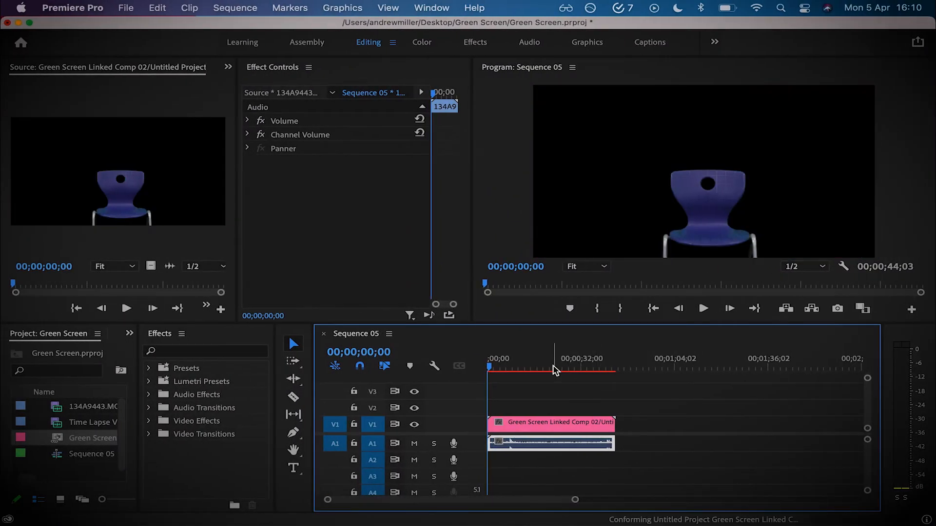
pyautogui.click(543, 368)
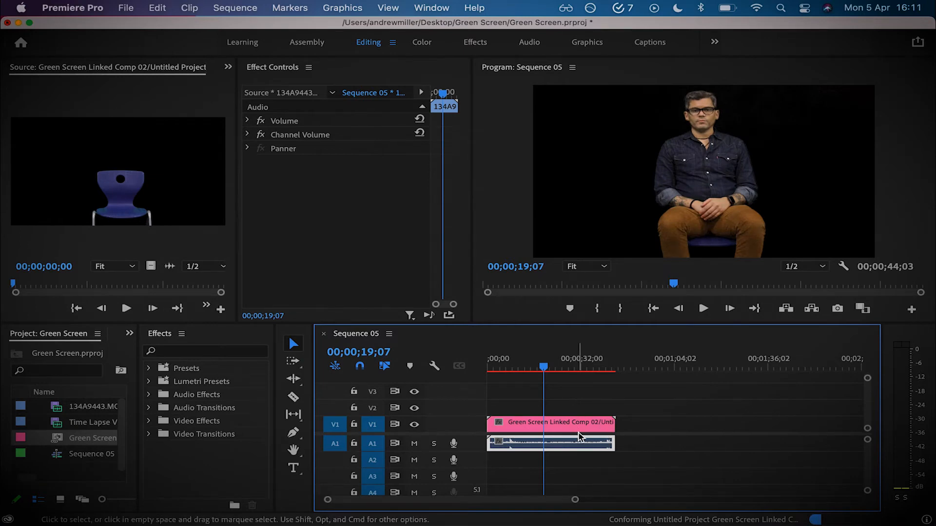
# Return to After Effects and set Keylight's View to Screen Matte.
pyautogui.press('super+Tab')
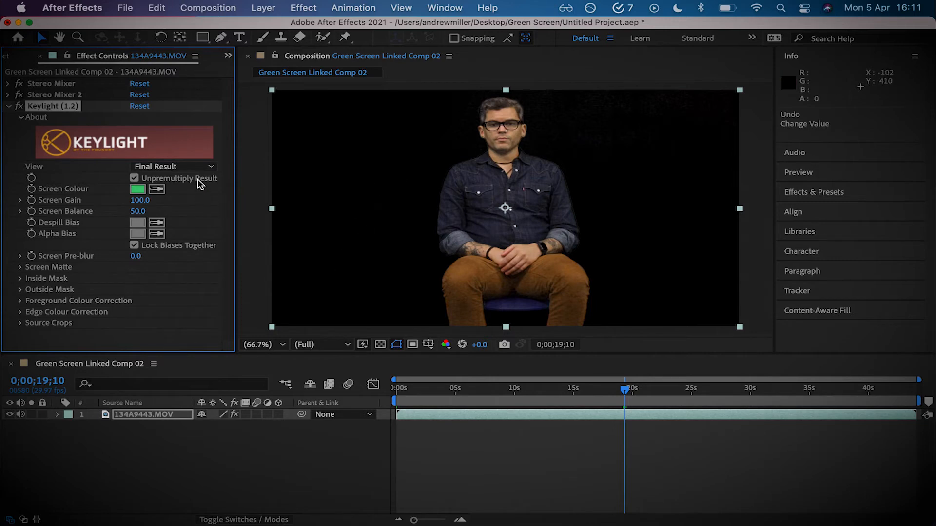
pyautogui.click(211, 167)
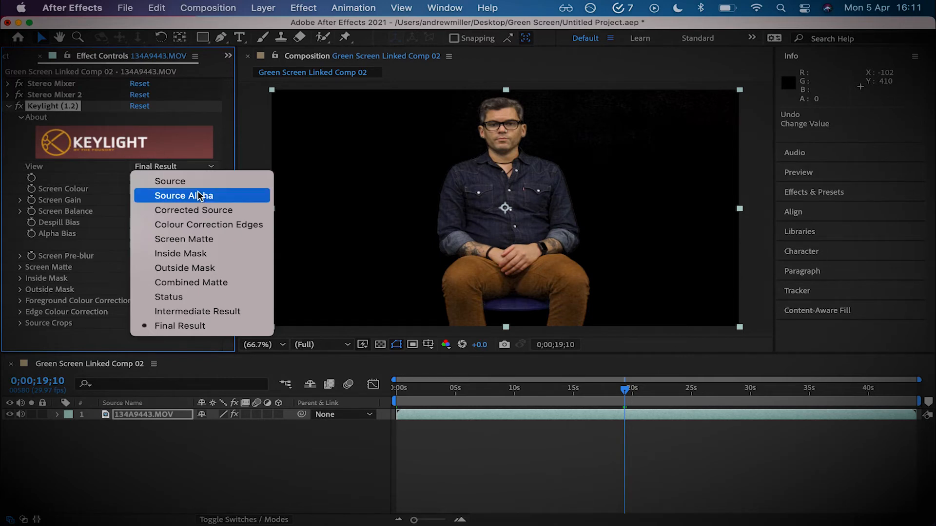
pyautogui.click(208, 240)
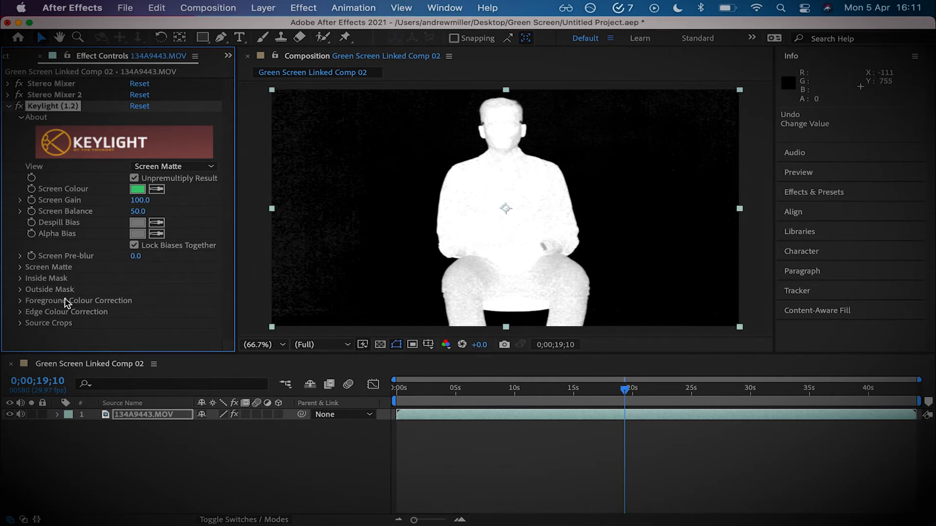
# In Keylight's Screen Matte settings, set Clip Black to 7 and Clip White to 76.
pyautogui.click(20, 267)
pyautogui.scroll(-1, 63, 266)
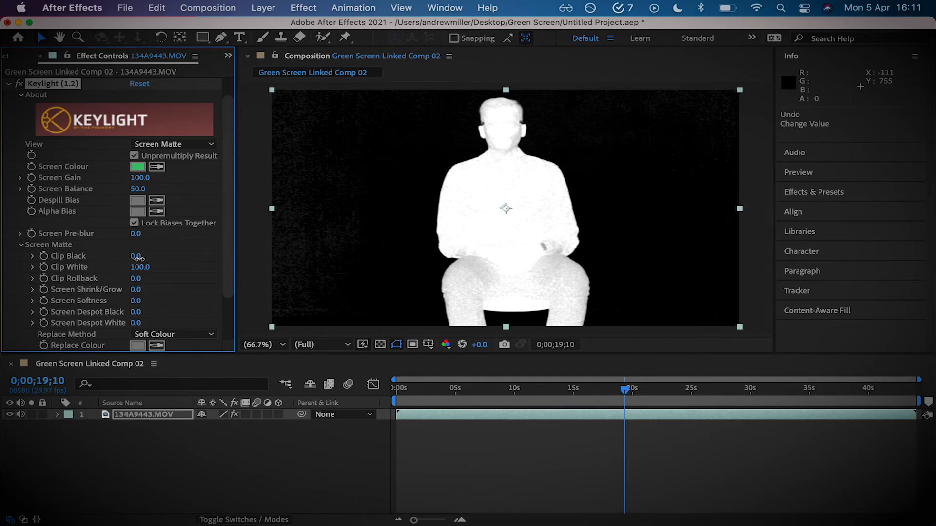
pyautogui.moveTo(139, 257); pyautogui.dragTo(141, 258)
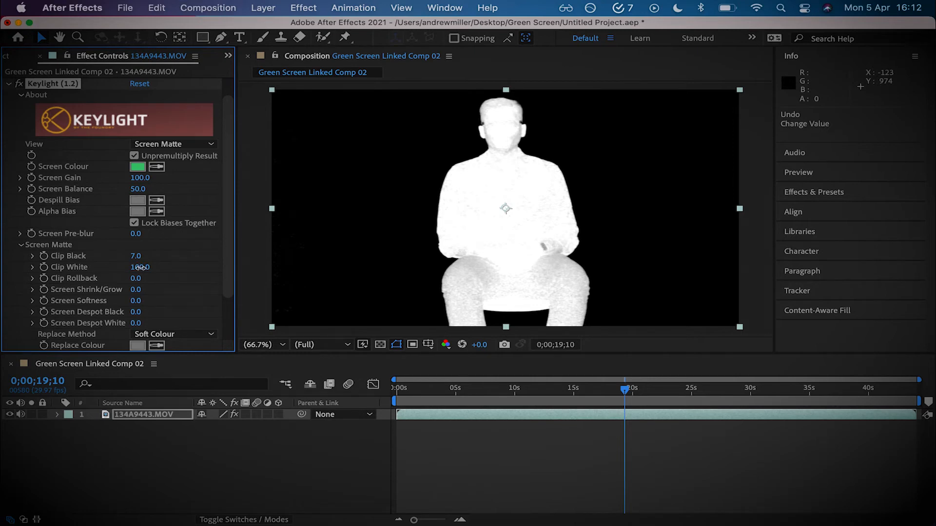
pyautogui.moveTo(139, 267); pyautogui.dragTo(138, 267)
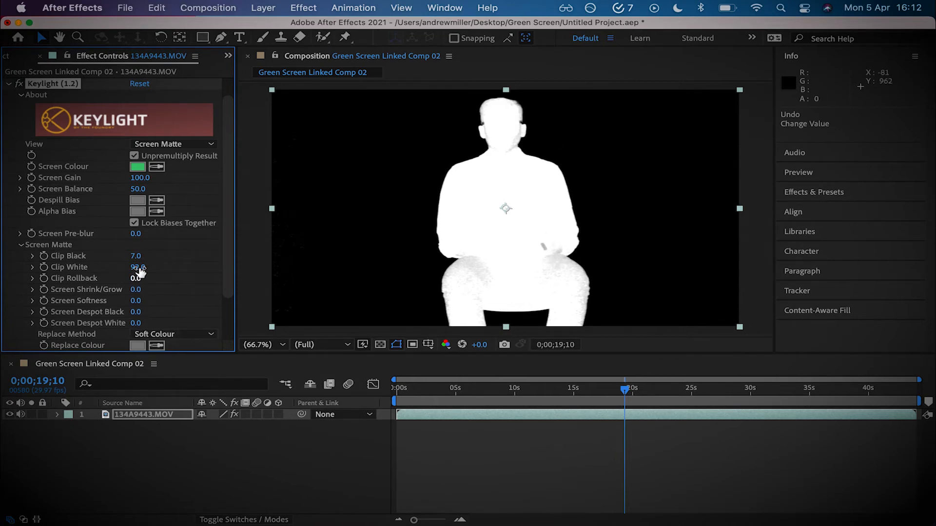
pyautogui.moveTo(138, 268); pyautogui.dragTo(137, 267)
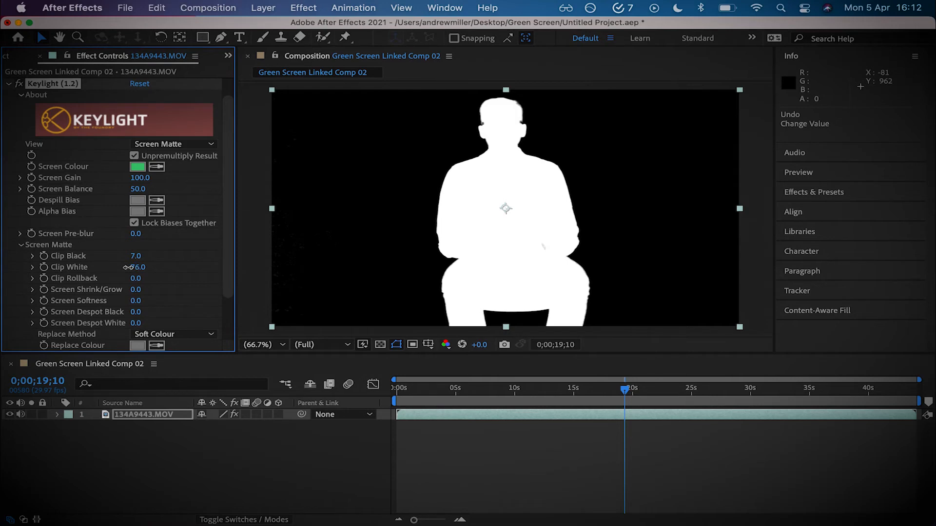
# Set Keylight's Clip White to 73 and return its View to Final Result.
pyautogui.click(140, 267)
pyautogui.write('70.0')
pyautogui.moveTo(141, 269); pyautogui.dragTo(116, 271)
pyautogui.click(210, 144)
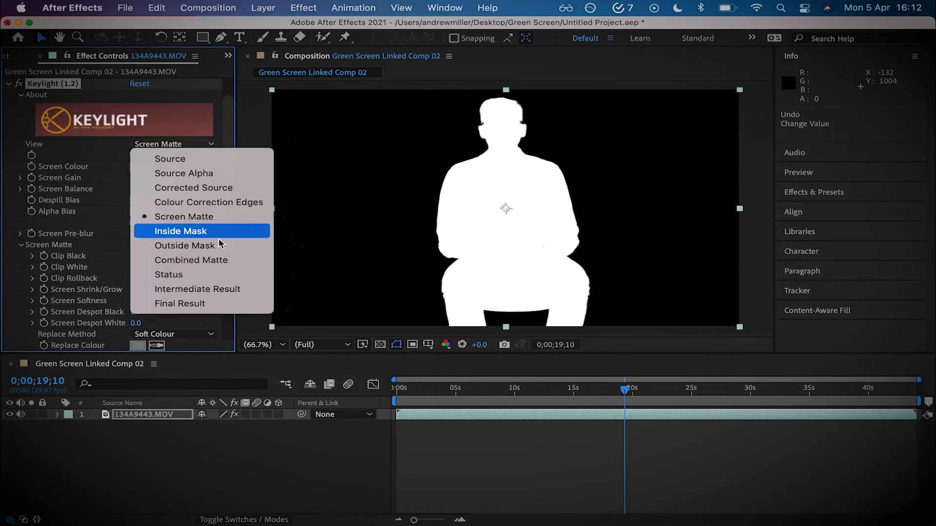
pyautogui.click(189, 303)
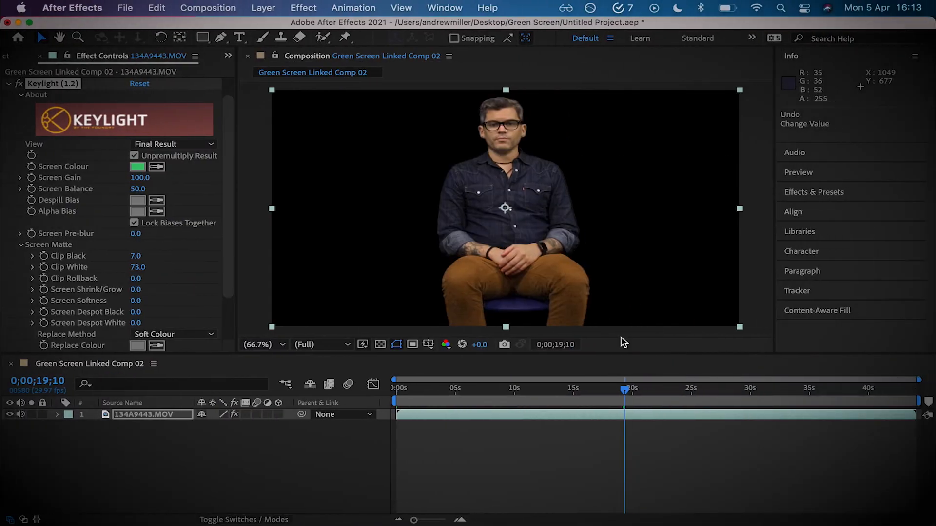
# Preview the keyed composition from 0;00;06;23, and switch to Premiere Pro to play the linked composition in Sequence 05.
pyautogui.moveTo(499, 390); pyautogui.dragTo(484, 397)
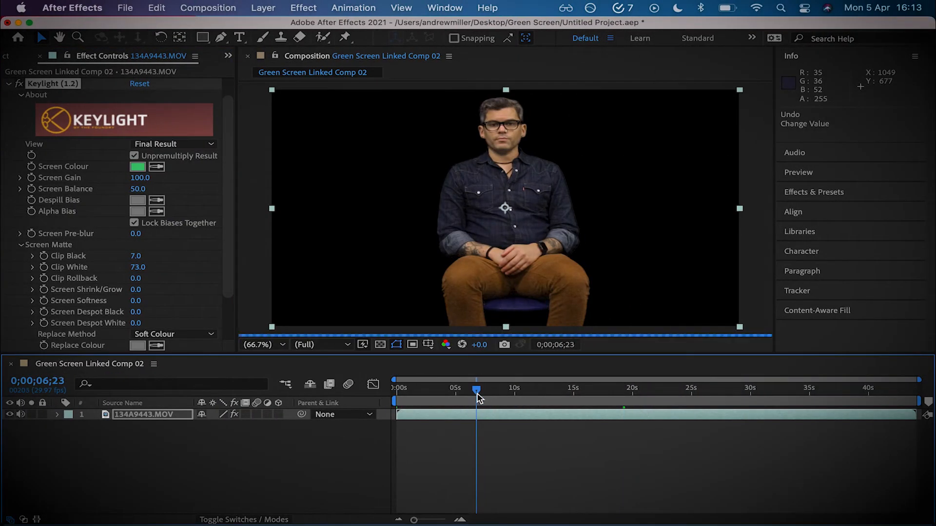
pyautogui.press('space')
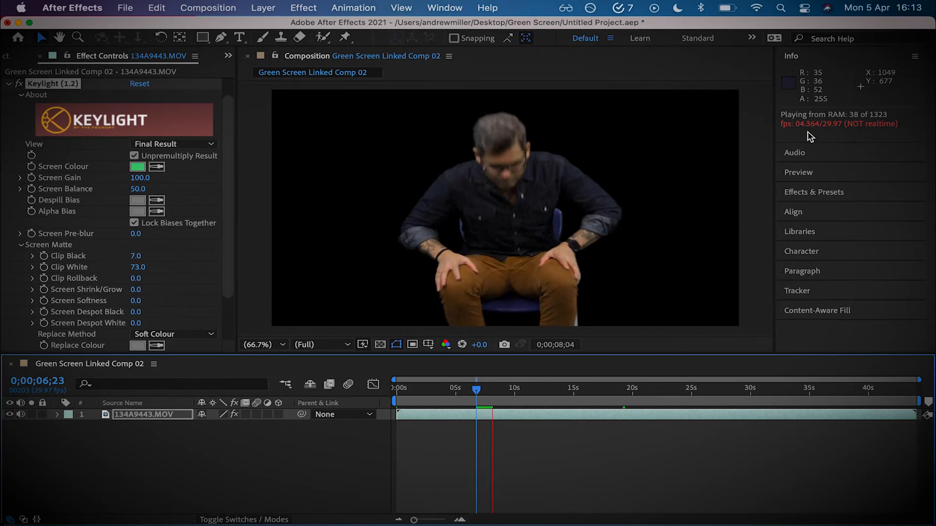
pyautogui.hotkey('ctrl', 'Left')
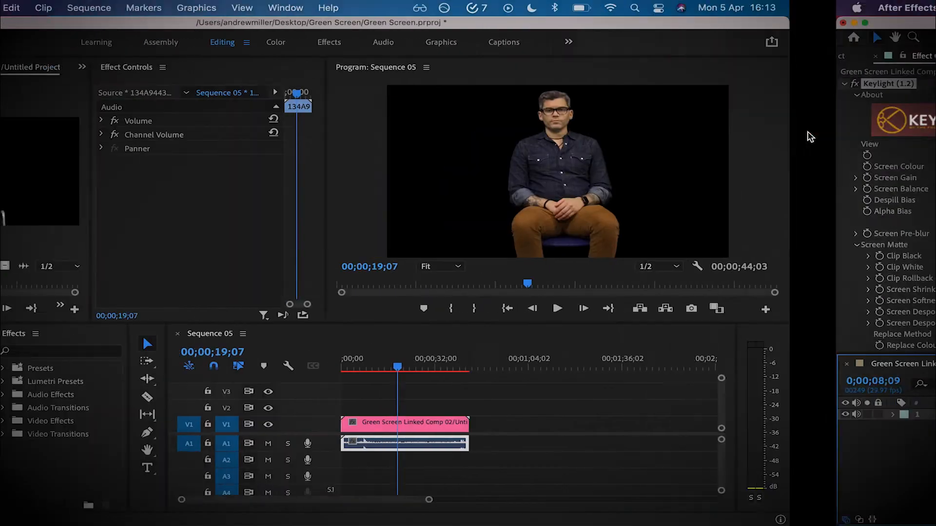
pyautogui.moveTo(544, 367); pyautogui.dragTo(506, 369)
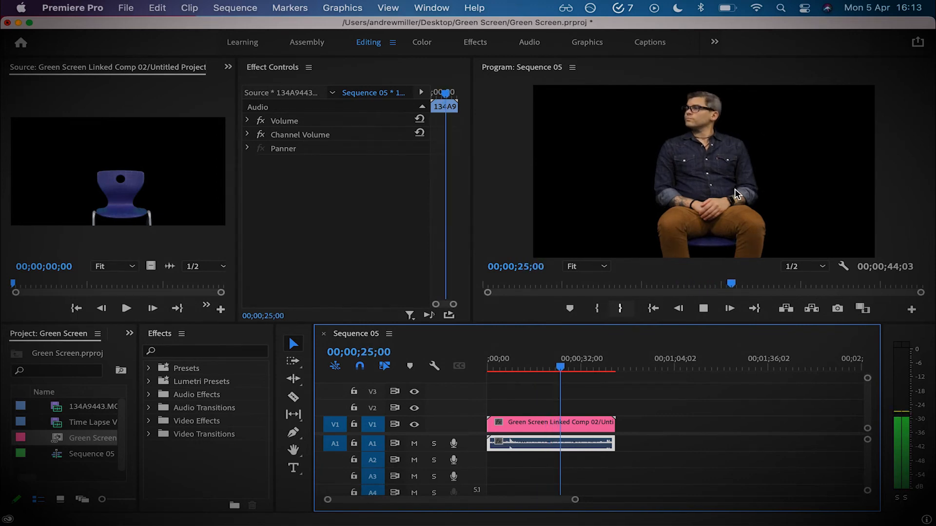
pyautogui.press('space')
# Return to After Effects and set Keylight's Screen Shrink/Grow to -1 in the Screen Matte settings.
pyautogui.hotkey('ctrl', 'Right')
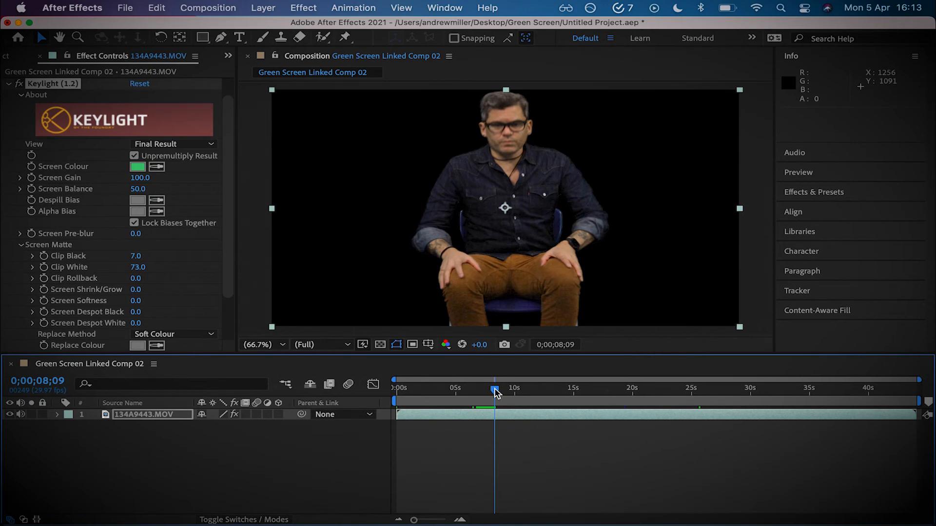
pyautogui.moveTo(495, 389); pyautogui.dragTo(520, 389)
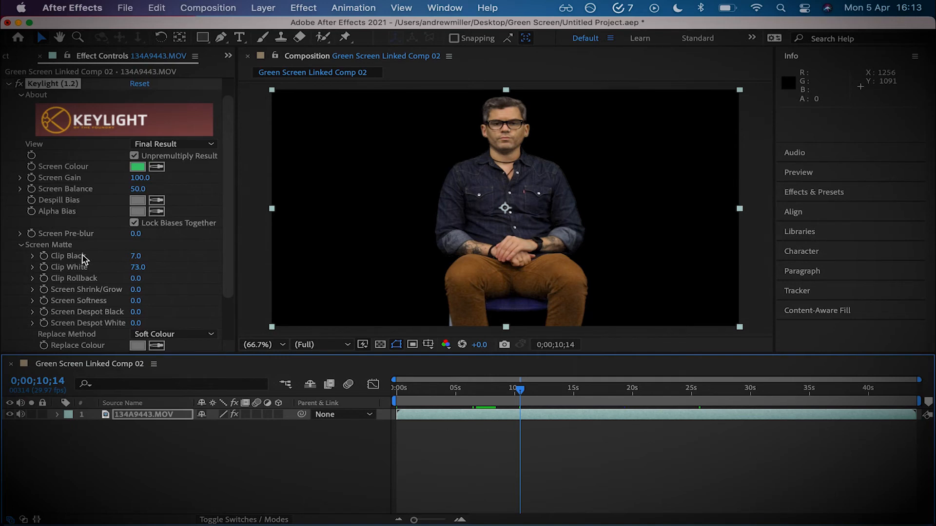
pyautogui.scroll(-2, 171, 291)
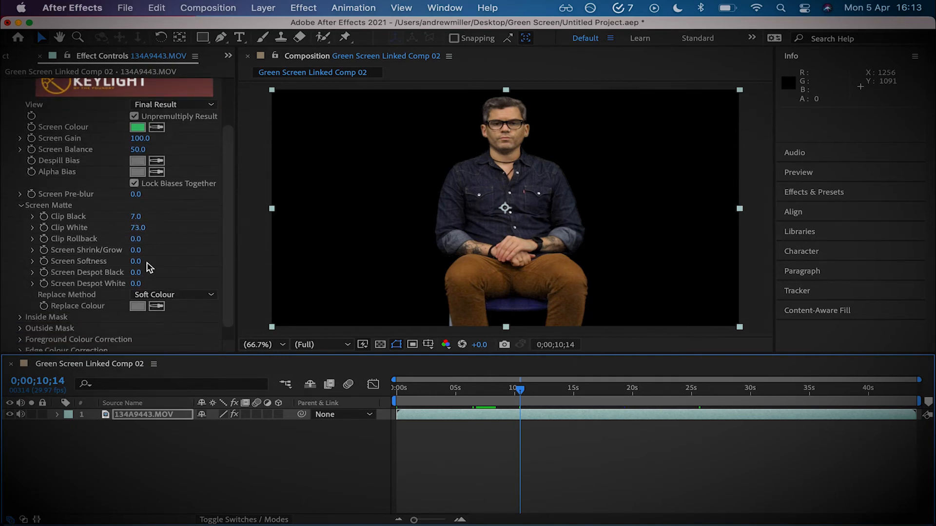
pyautogui.click(214, 250)
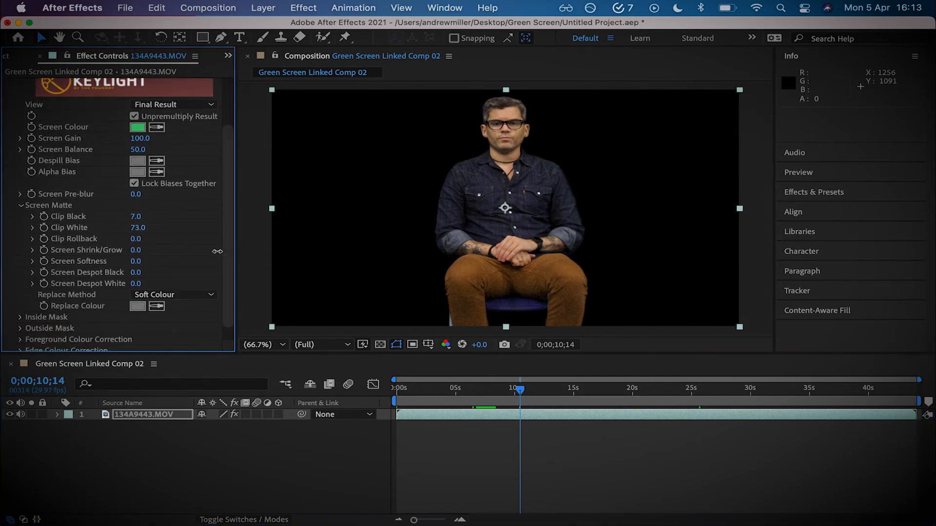
pyautogui.moveTo(215, 251); pyautogui.dragTo(222, 252)
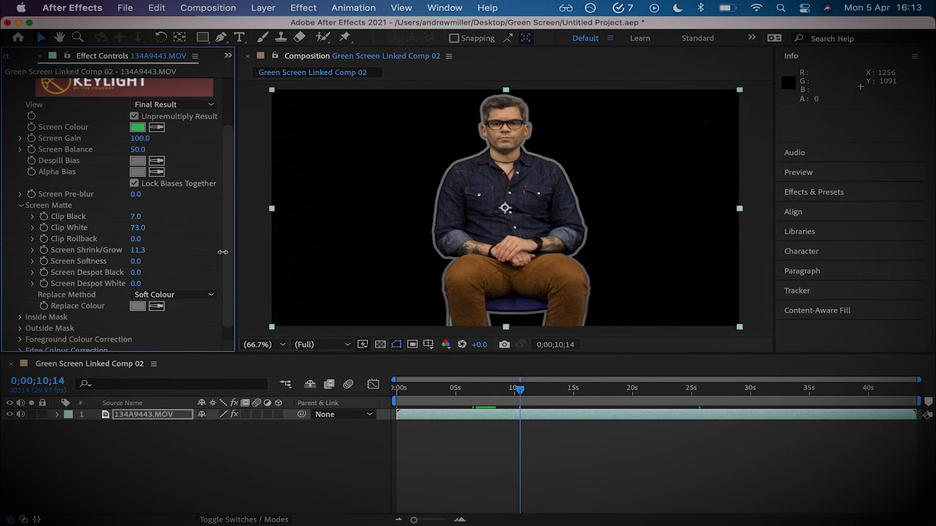
pyautogui.moveTo(223, 251); pyautogui.dragTo(159, 257)
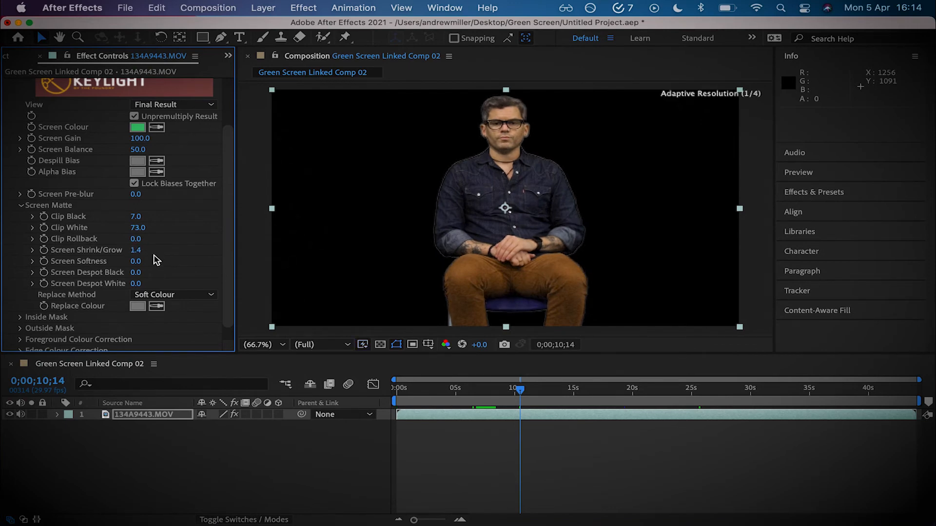
pyautogui.click(137, 251)
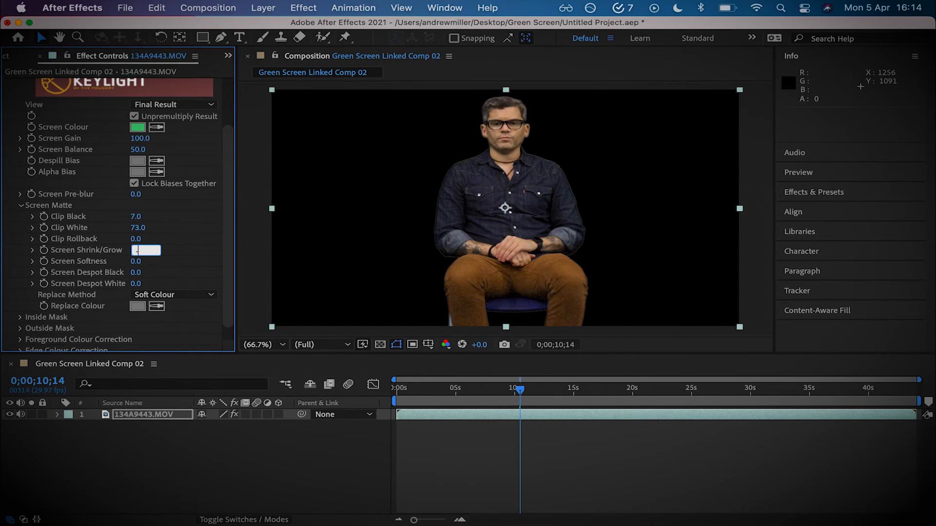
pyautogui.press('Return')
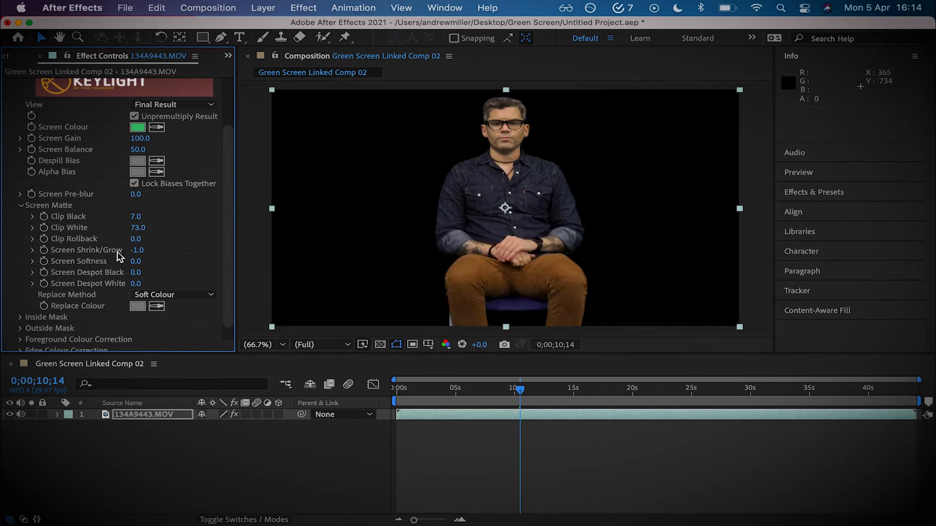
# Set the Replace Method in Keylight's Screen Matte settings to Hard Colour.
pyautogui.click(21, 206)
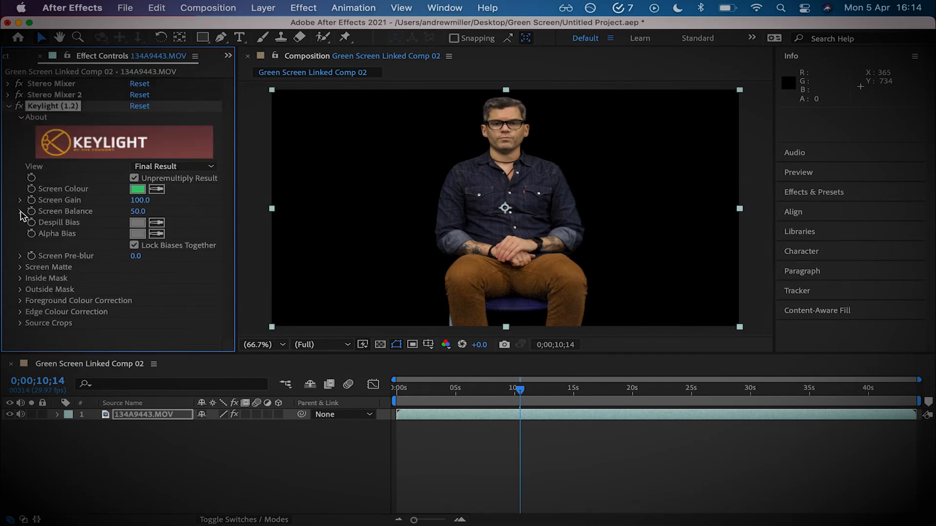
pyautogui.click(20, 267)
pyautogui.scroll(-3, 208, 303)
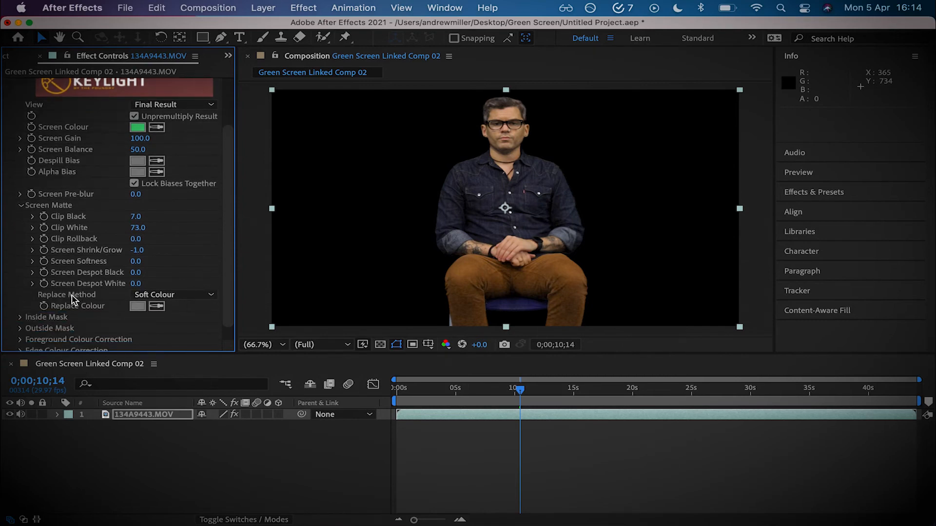
pyautogui.click(209, 295)
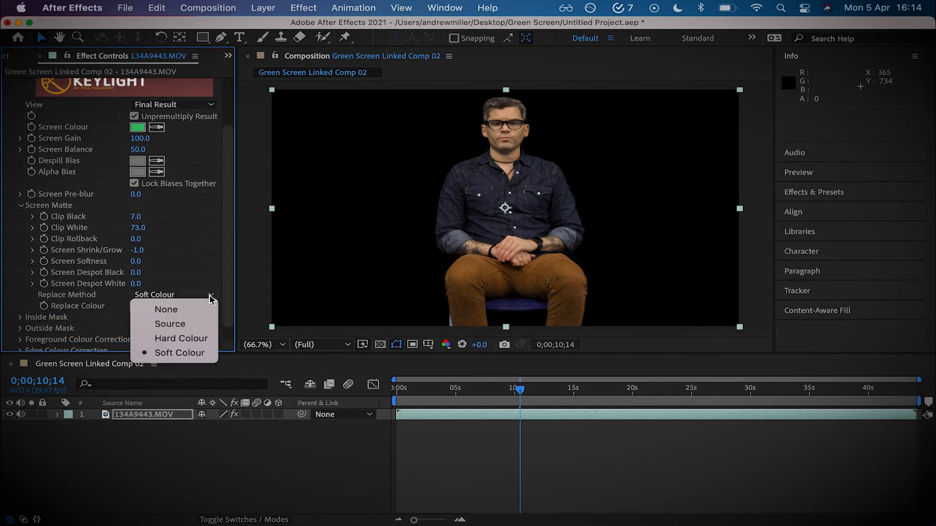
pyautogui.click(201, 339)
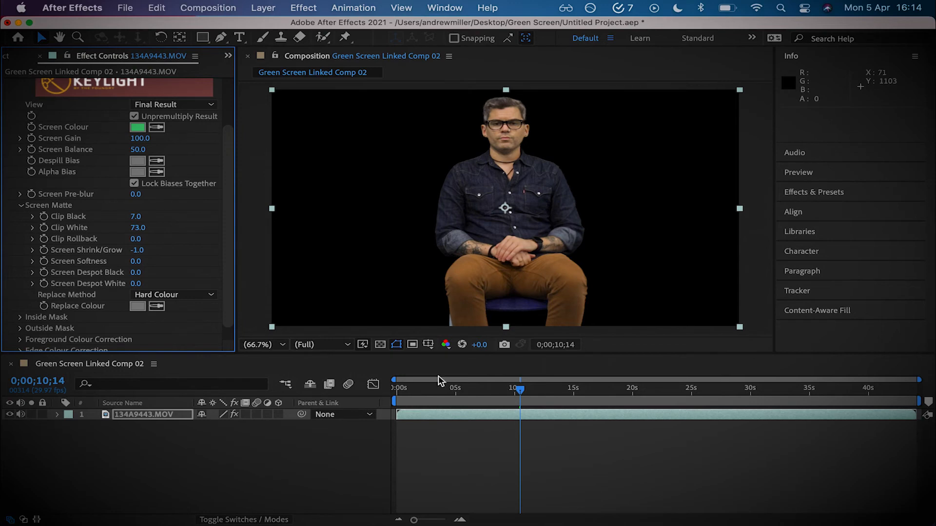
# Check the key on the empty chair at the first frame and on the man at 0;00;14;28, collapsing the Screen Matte settings.
pyautogui.moveTo(520, 390); pyautogui.dragTo(396, 389)
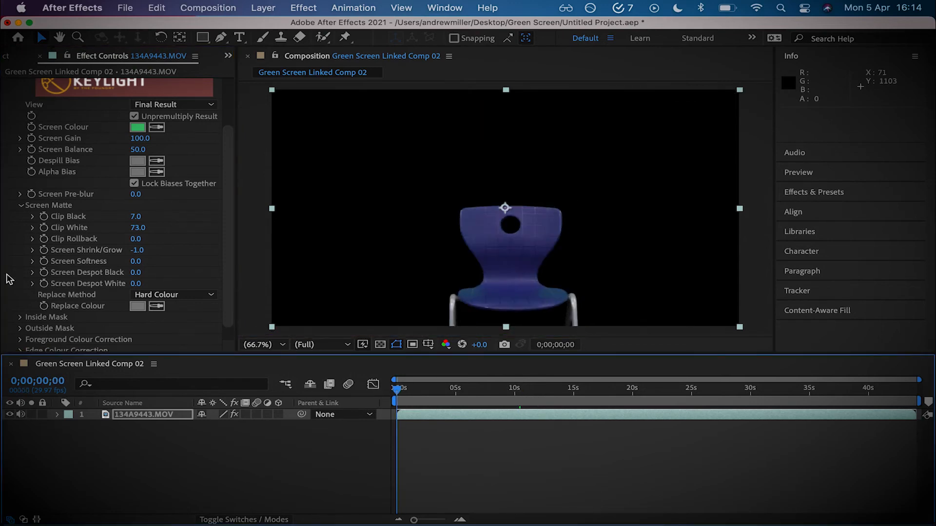
pyautogui.click(27, 208)
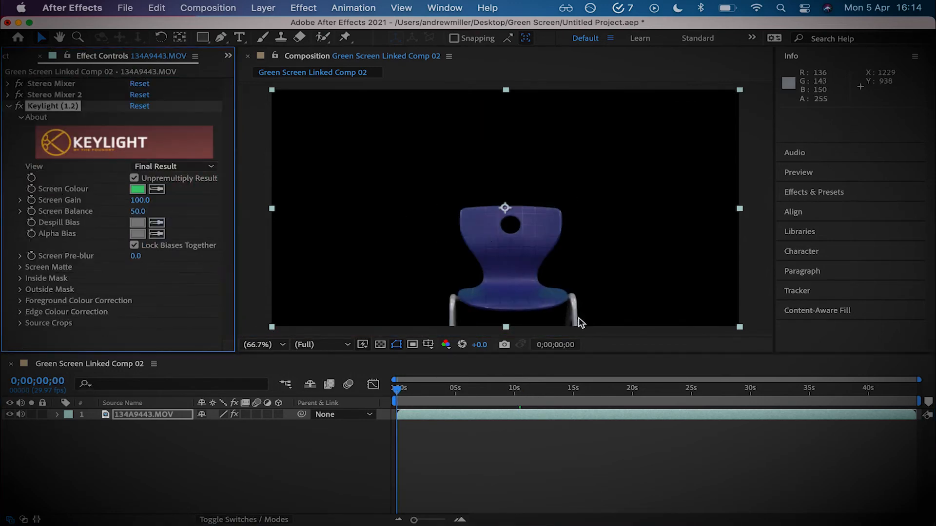
pyautogui.moveTo(396, 400); pyautogui.dragTo(572, 389)
# Switch to Premiere Pro, delete the audio clip on A1 and move the linked composition up to V2.
pyautogui.hotkey('ctrl', 'Left')
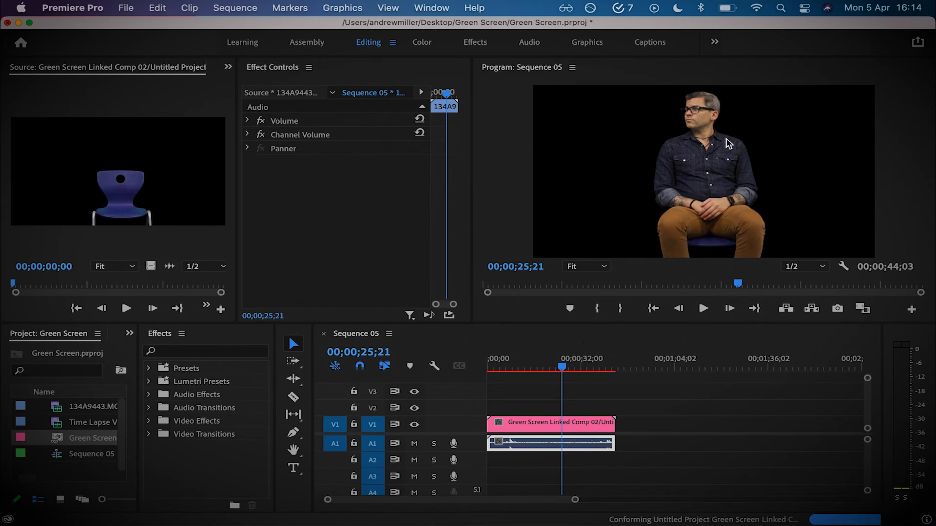
pyautogui.click(586, 449)
pyautogui.press('Delete')
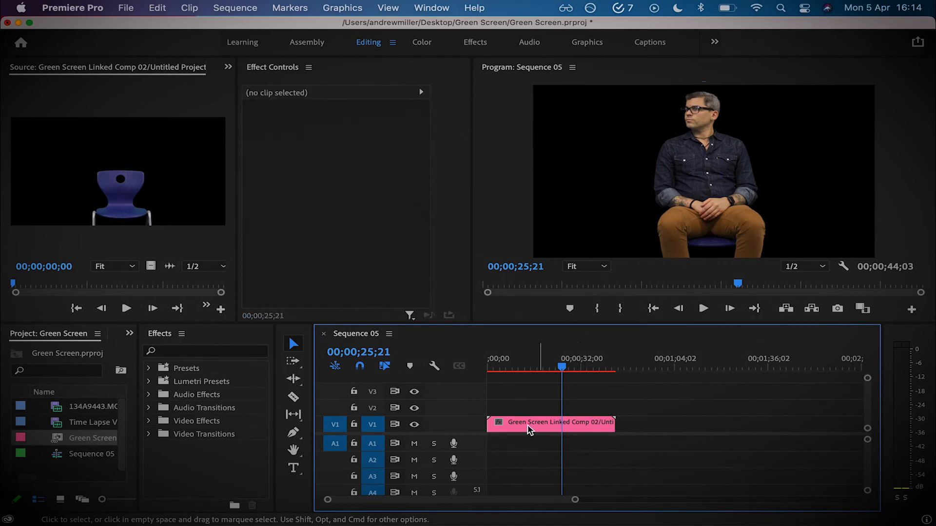
pyautogui.moveTo(538, 431); pyautogui.dragTo(542, 417)
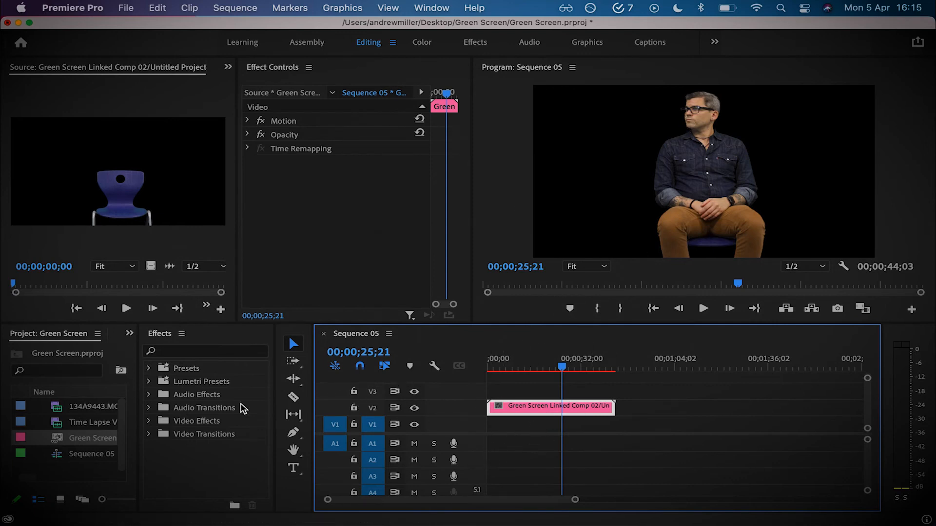
# Place the Time Lapse clip on V1 at the start of Sequence 05 and scale it to frame size.
pyautogui.moveTo(58, 427); pyautogui.dragTo(476, 441)
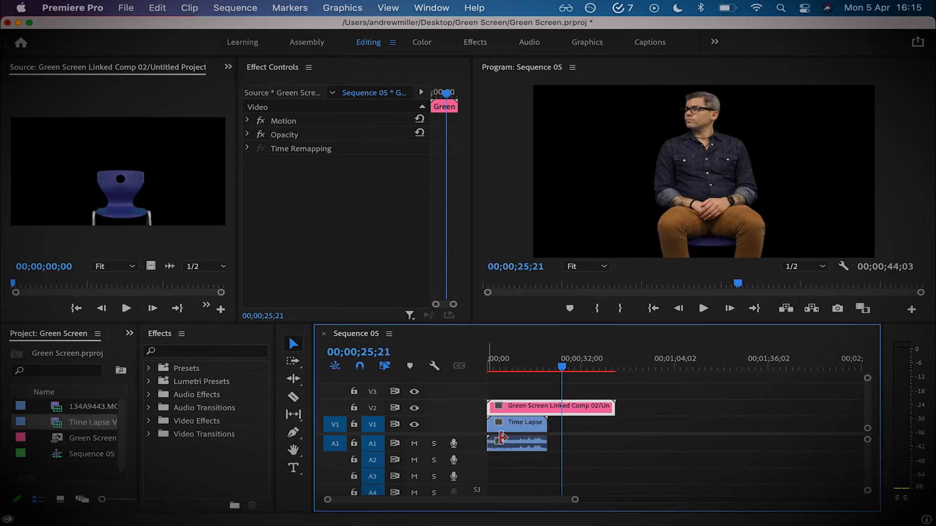
pyautogui.click(519, 361)
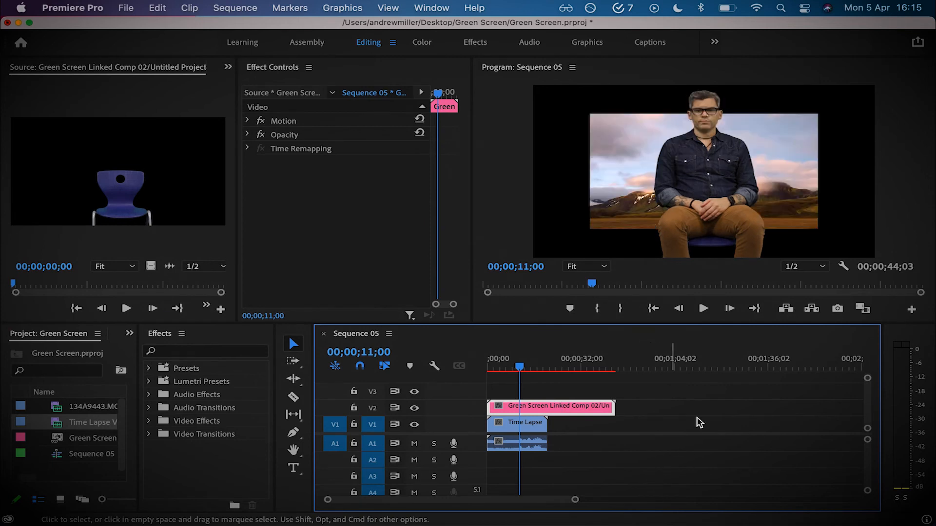
pyautogui.click(573, 425)
pyautogui.click(531, 426)
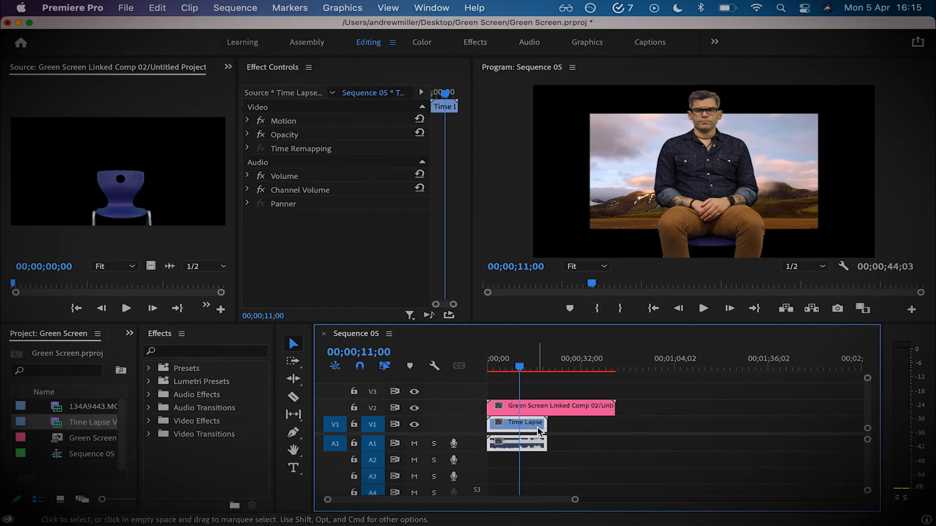
pyautogui.rightClick(537, 426)
pyautogui.scroll(-5, 662, 465)
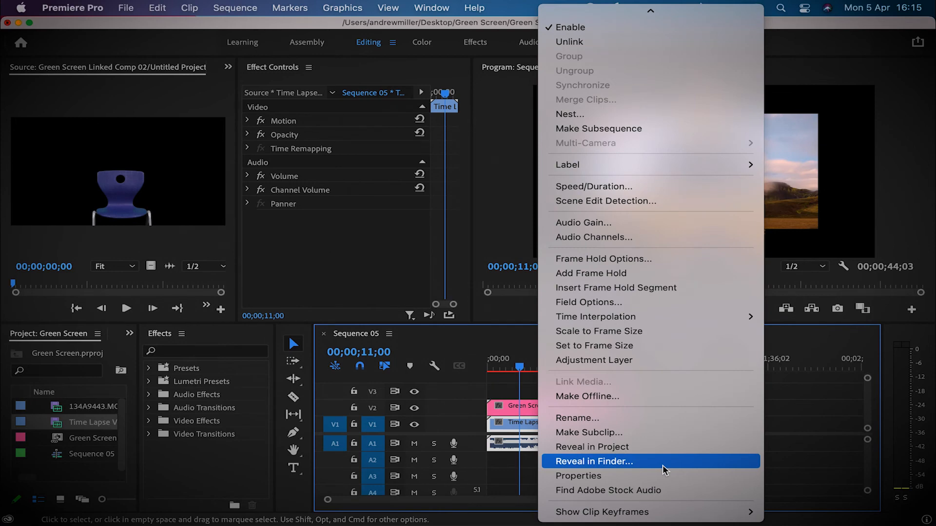
pyautogui.click(609, 331)
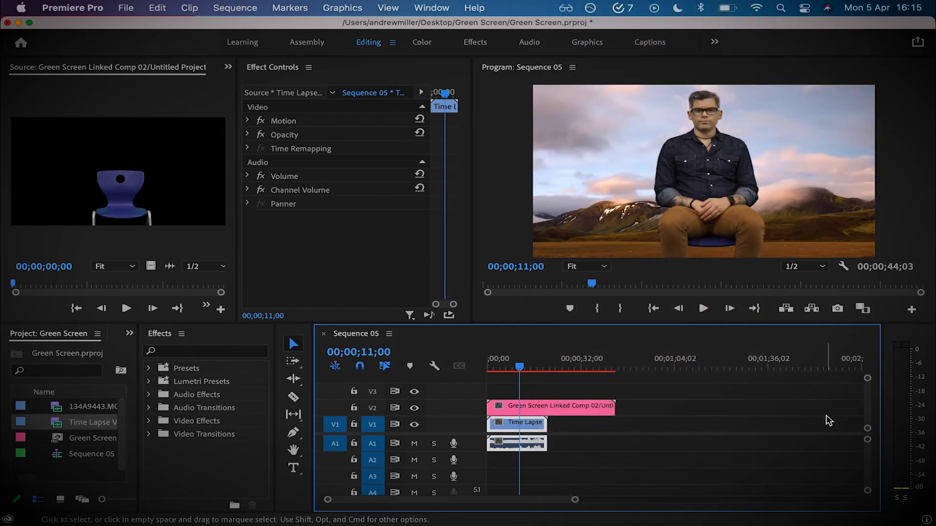
# Unlink the Time Lapse clip's audio from its video and delete the audio from A1.
pyautogui.click(545, 463)
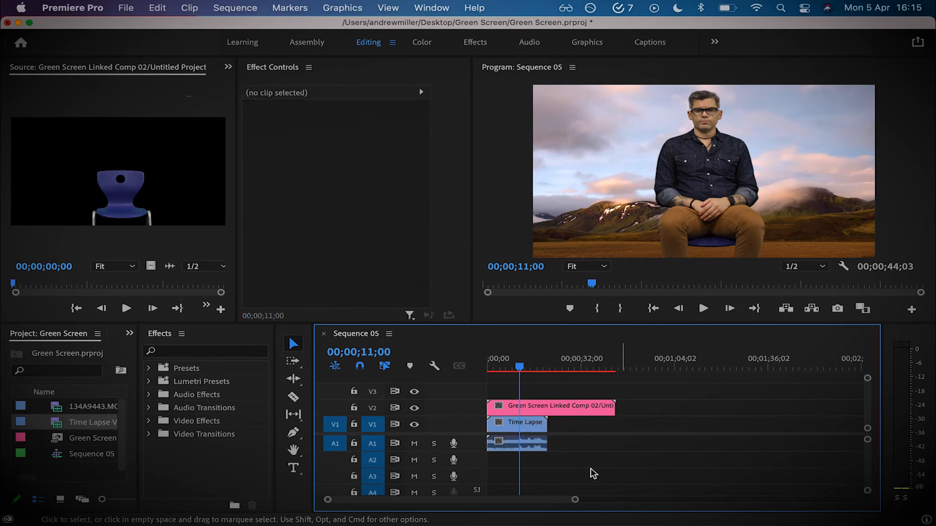
pyautogui.rightClick(531, 445)
pyautogui.scroll(-5, 588, 465)
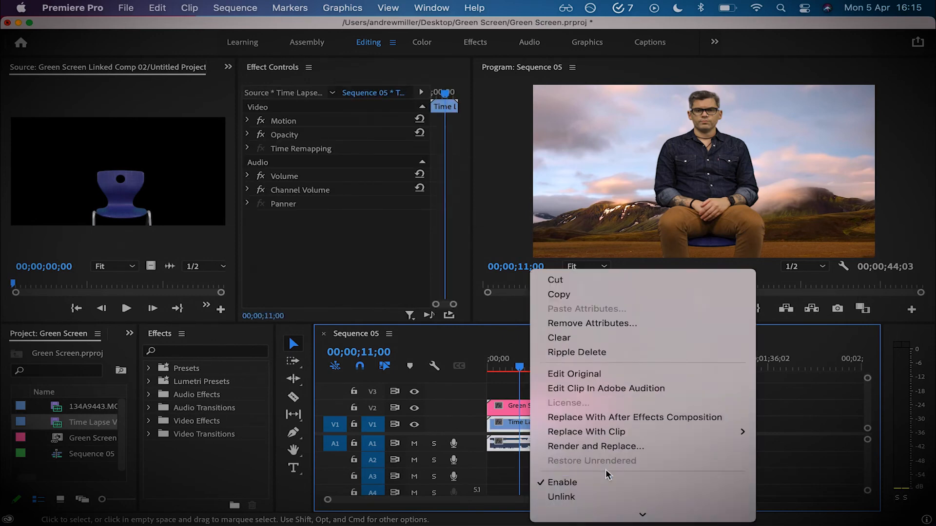
pyautogui.click(593, 394)
pyautogui.click(618, 452)
pyautogui.click(533, 449)
pyautogui.press('Delete')
# Check the keyed footage over the clouds background in Sequence 05 at 00;00;14;04, 00;00;16;15 and 00;00;01;15.
pyautogui.moveTo(519, 367); pyautogui.dragTo(511, 369)
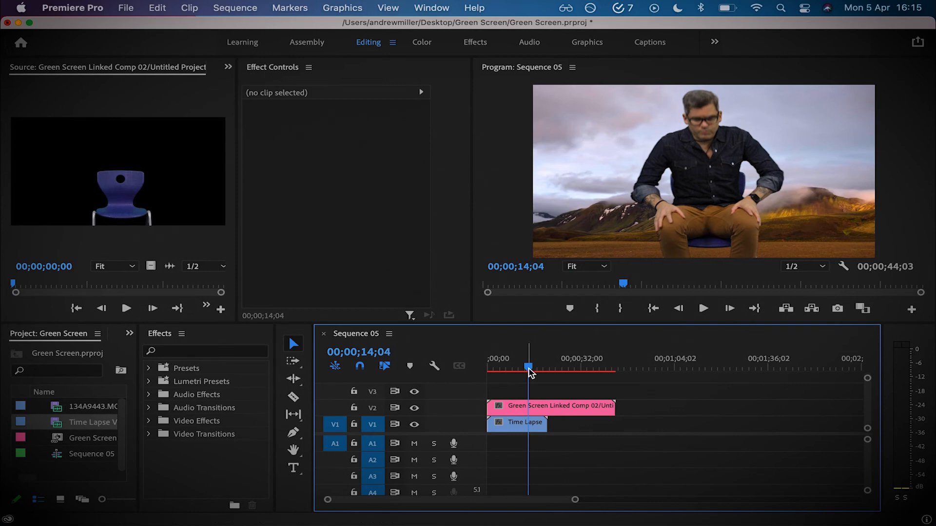
pyautogui.moveTo(529, 370); pyautogui.dragTo(538, 371)
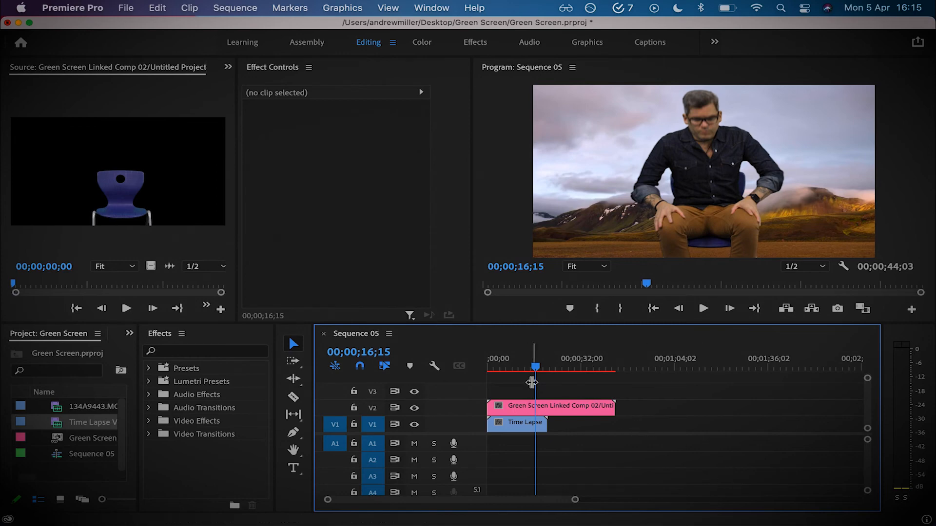
pyautogui.moveTo(535, 366); pyautogui.dragTo(491, 366)
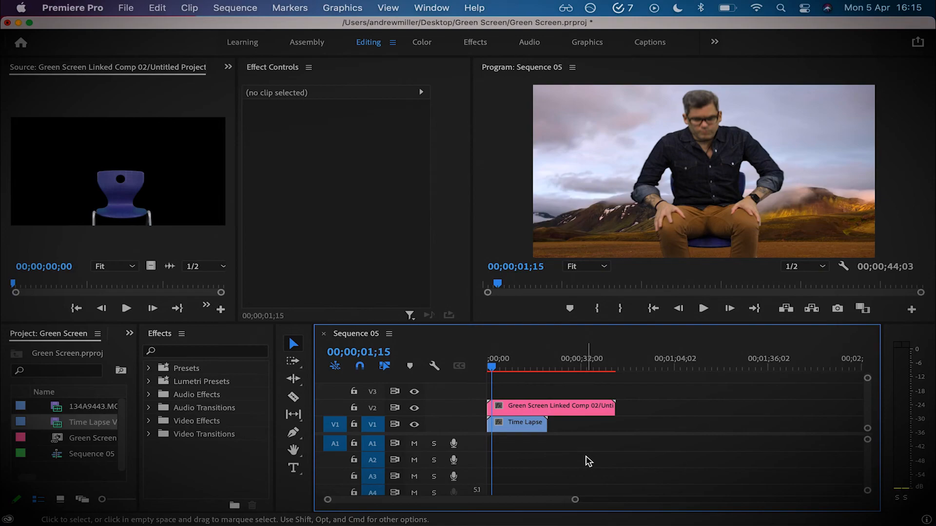
# Save the After Effects project and check the composite in Premiere Pro's Sequence 05 at 00;00;09;00.
pyautogui.hotkey('ctrl', 'Right')
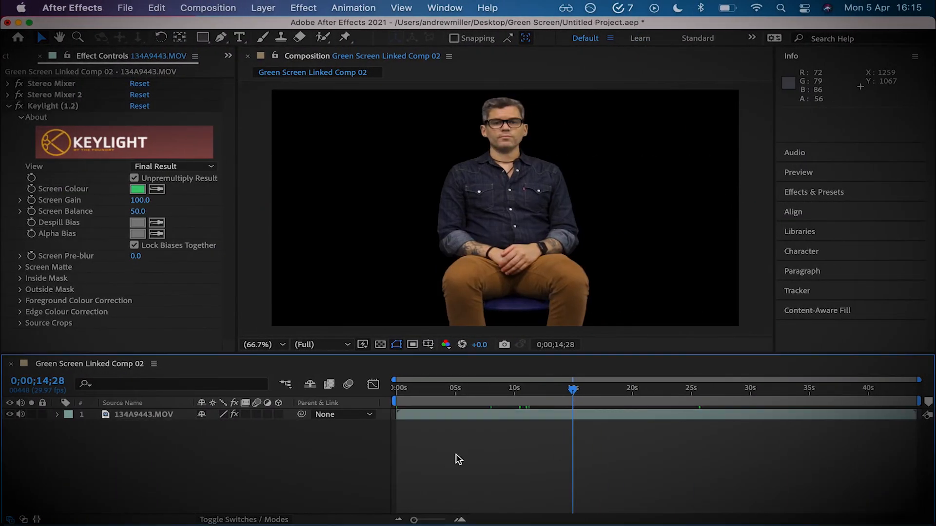
pyautogui.hotkey('ctrl', 'Left')
pyautogui.hotkey('ctrl', 'Right')
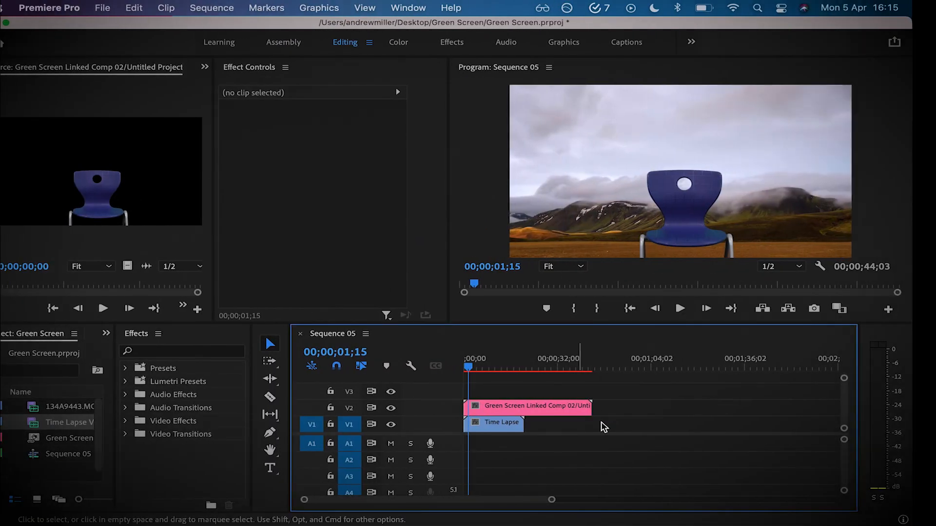
pyautogui.press('super+s')
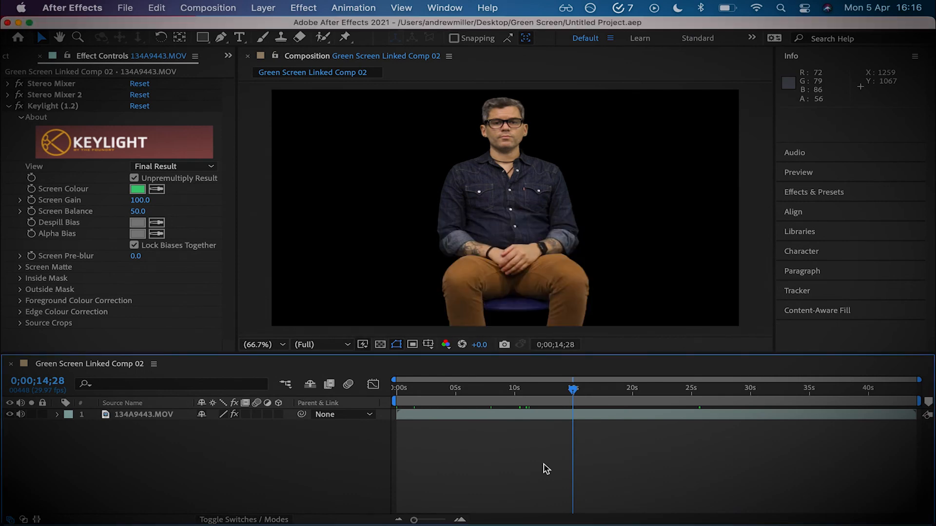
pyautogui.hotkey('ctrl', 'Left')
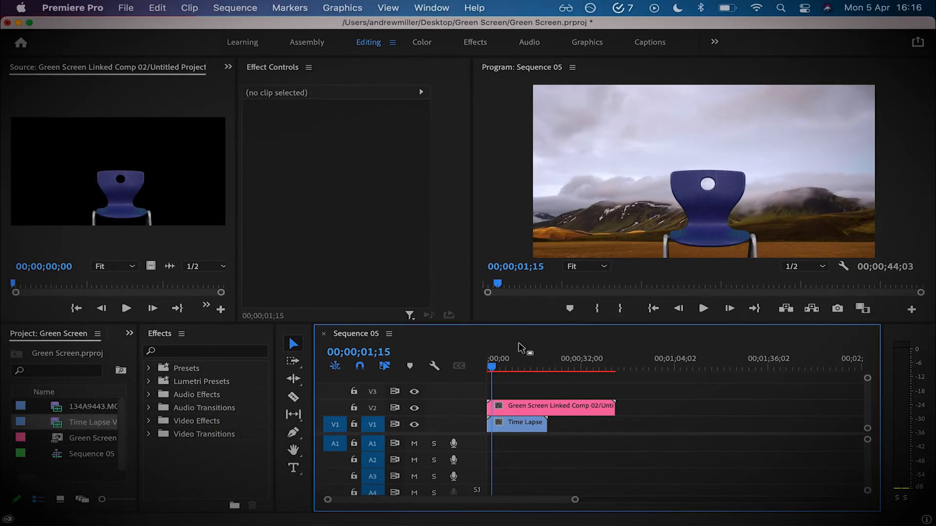
pyautogui.moveTo(493, 371); pyautogui.dragTo(515, 373)
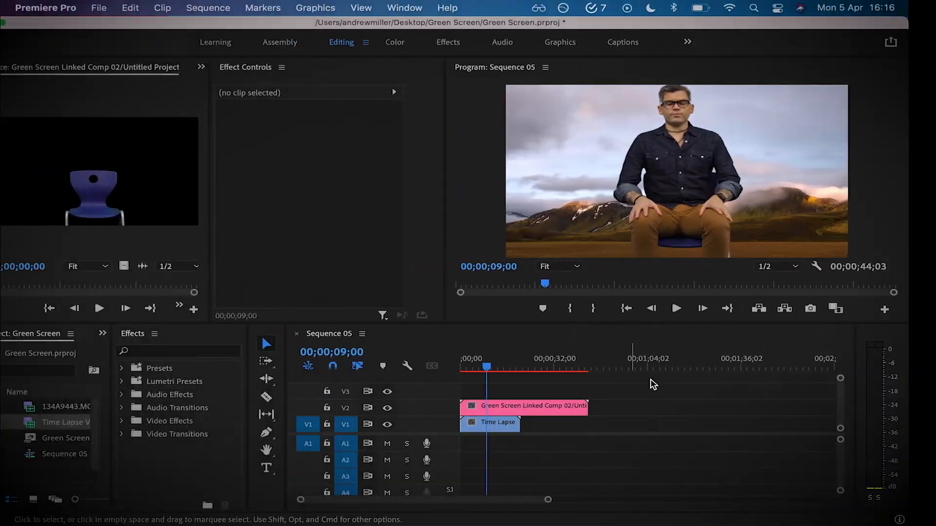
pyautogui.click(653, 385)
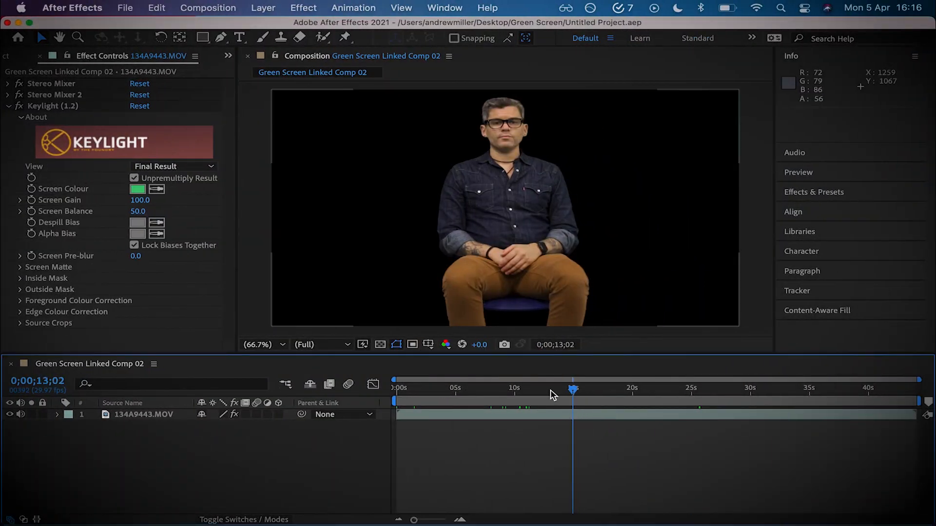
# In After Effects at 0;00;13;21, start a Pen tool mask on the 134A9443.MOV layer, running up the man's left-hand side and over his head.
pyautogui.click(550, 390)
pyautogui.moveTo(551, 390)
pyautogui.mouseDown()
pyautogui.moveTo(573, 391)
pyautogui.moveTo(557, 392)
pyautogui.mouseUp()
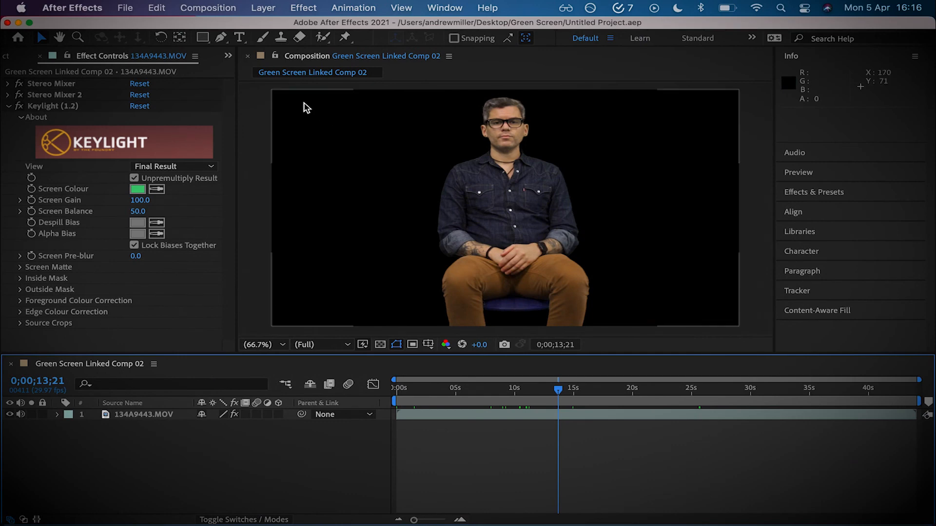
pyautogui.click(441, 415)
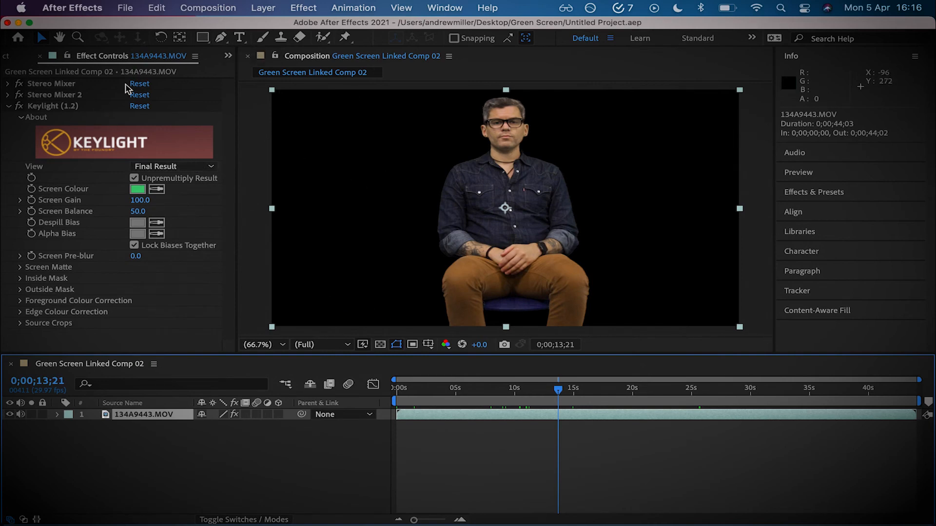
pyautogui.click(220, 39)
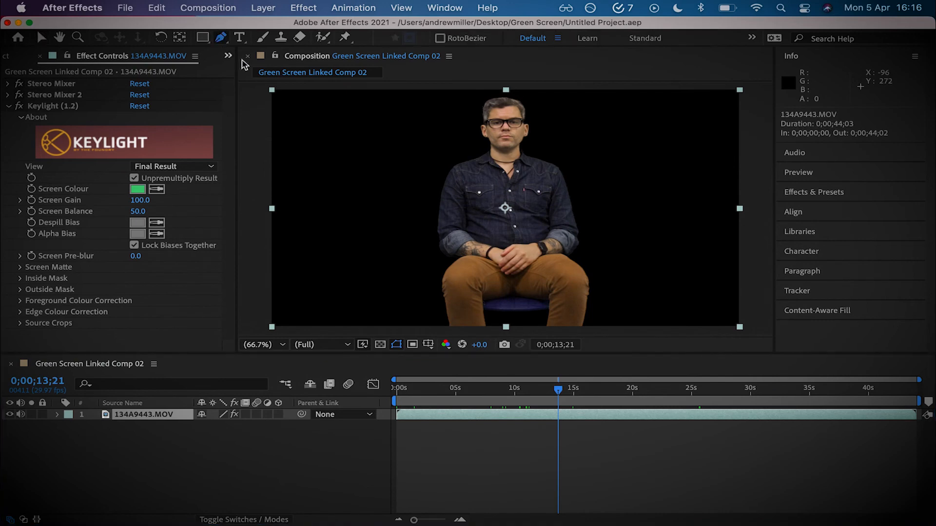
pyautogui.click(346, 325)
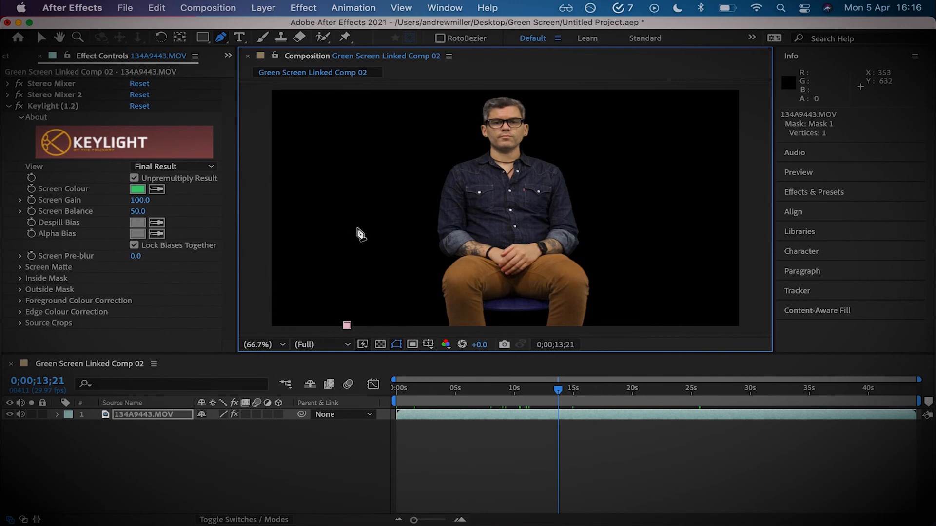
pyautogui.moveTo(347, 325); pyautogui.dragTo(396, 325)
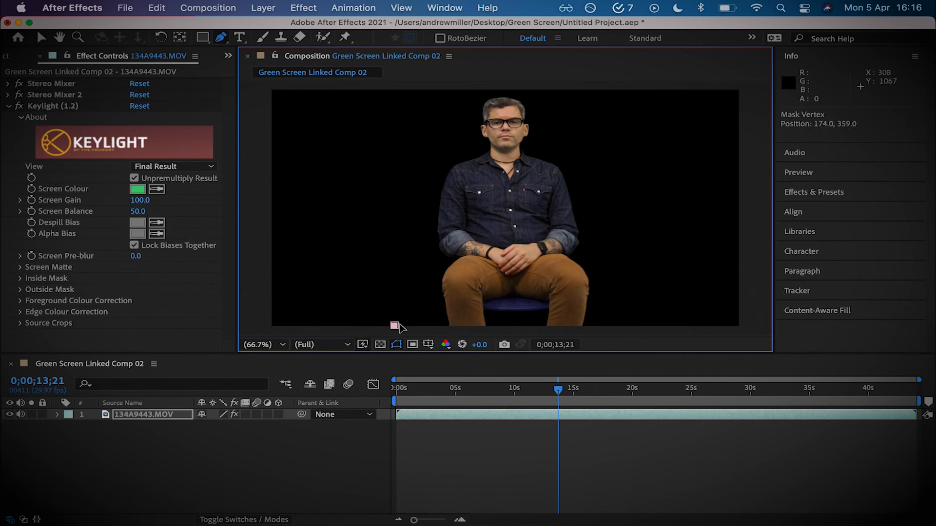
pyautogui.click(399, 232)
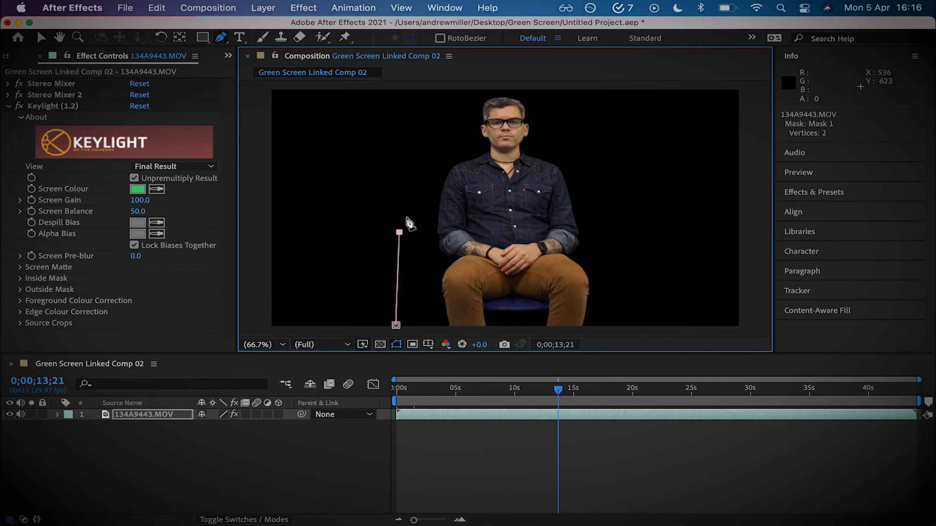
pyautogui.click(423, 159)
pyautogui.click(464, 109)
pyautogui.click(565, 96)
pyautogui.moveTo(464, 110); pyautogui.dragTo(462, 87)
pyautogui.click(587, 149)
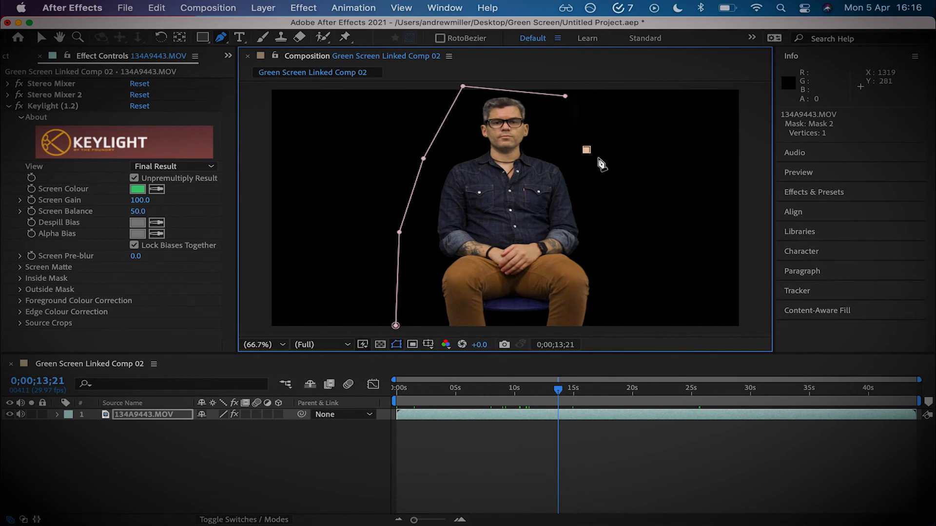
pyautogui.press('v')
pyautogui.press('super+t')
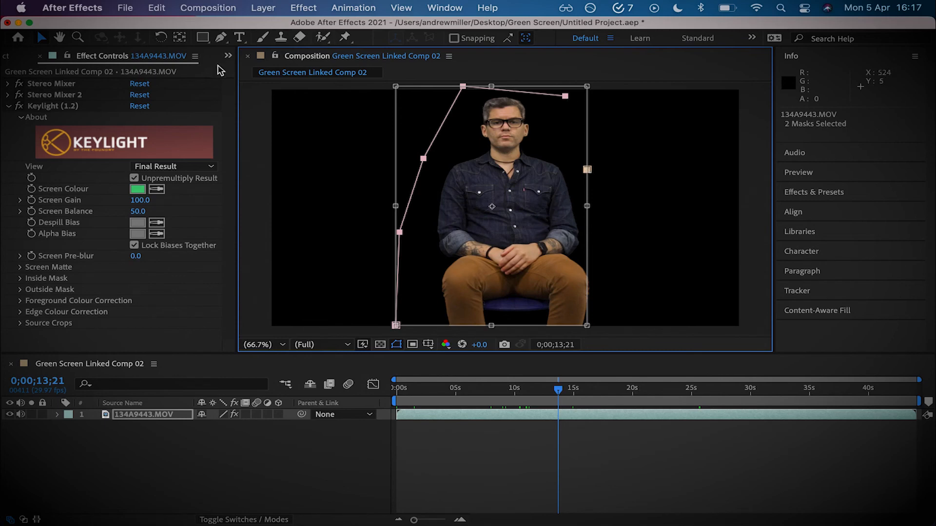
pyautogui.click(221, 39)
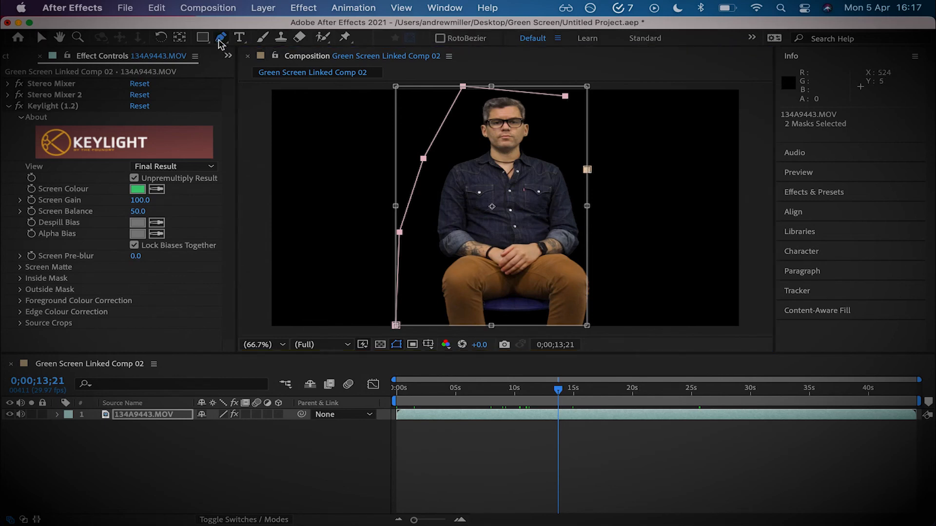
pyautogui.doubleClick(502, 310)
pyautogui.click(501, 310)
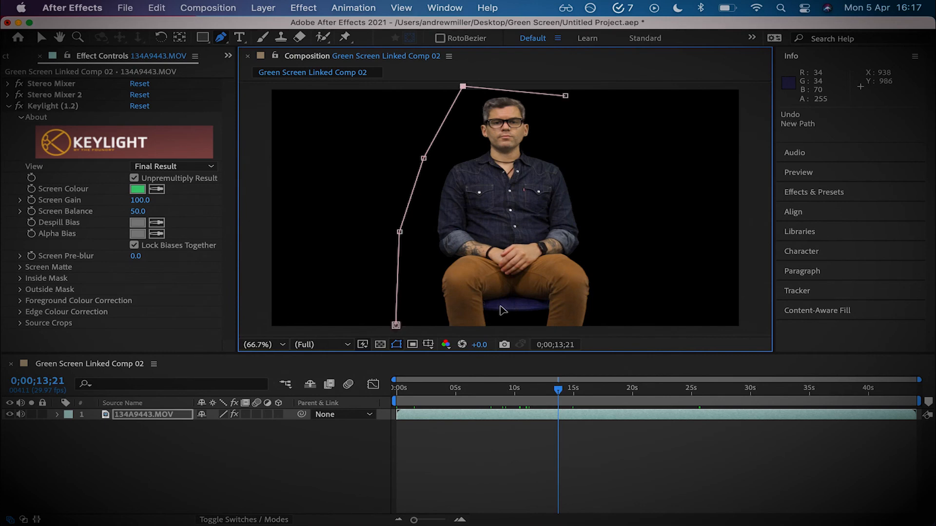
pyautogui.moveTo(463, 86); pyautogui.dragTo(464, 109)
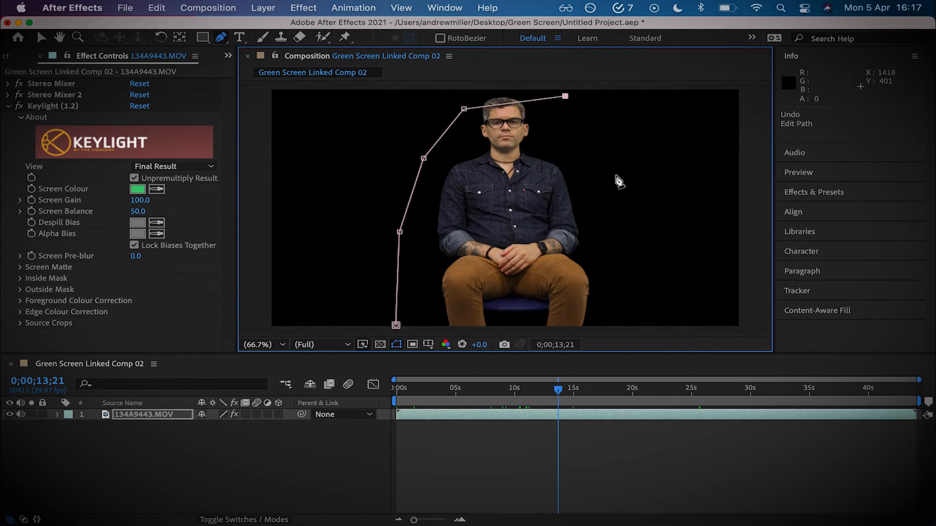
# Continue the mask down the right-hand side of the man and close it at its starting point below the frame.
pyautogui.click(582, 156)
pyautogui.click(611, 241)
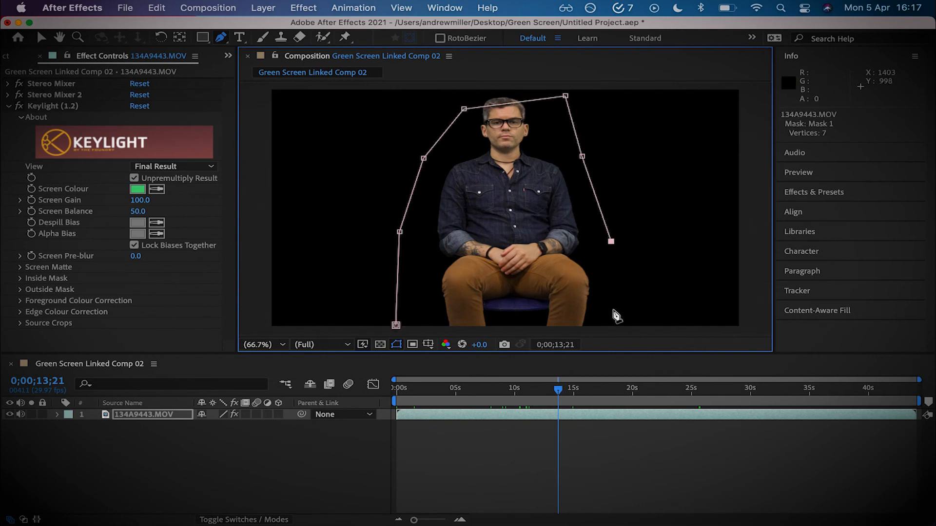
pyautogui.click(617, 331)
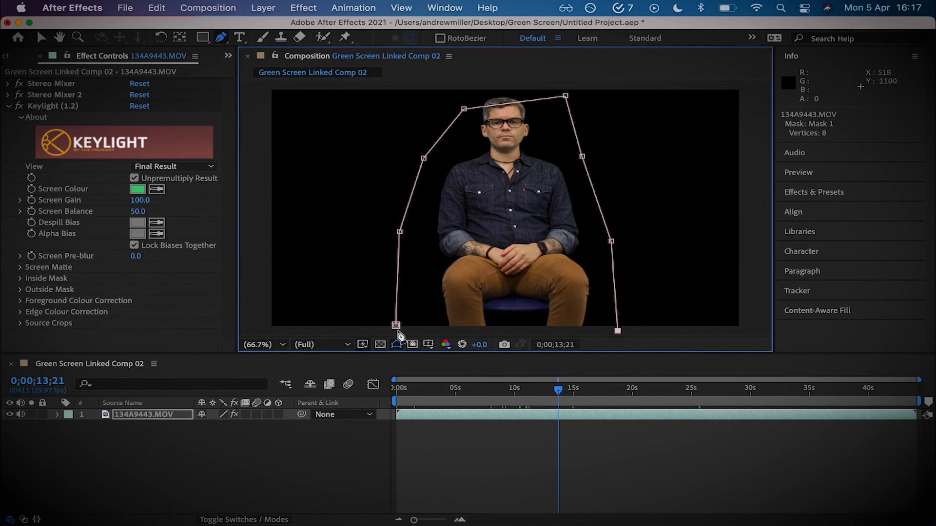
pyautogui.click(396, 326)
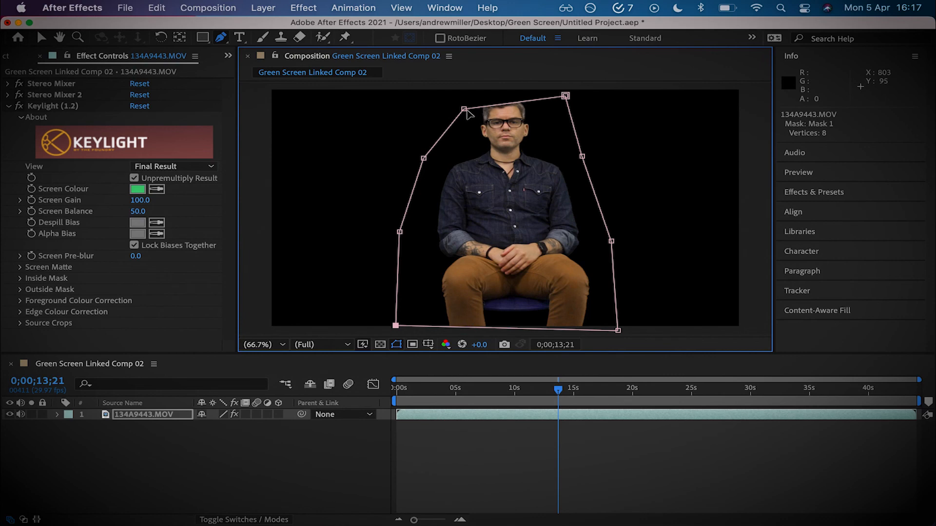
# Adjust the mask's vertices so the outline clears the man's head and sits closer around his body, and deselect the layer.
pyautogui.moveTo(464, 110); pyautogui.dragTo(451, 92)
pyautogui.moveTo(399, 232); pyautogui.dragTo(409, 229)
pyautogui.moveTo(396, 325); pyautogui.dragTo(415, 333)
pyautogui.moveTo(566, 96); pyautogui.dragTo(564, 86)
pyautogui.moveTo(450, 92); pyautogui.dragTo(452, 90)
pyautogui.moveTo(411, 228); pyautogui.dragTo(410, 229)
pyautogui.moveTo(613, 241); pyautogui.dragTo(609, 243)
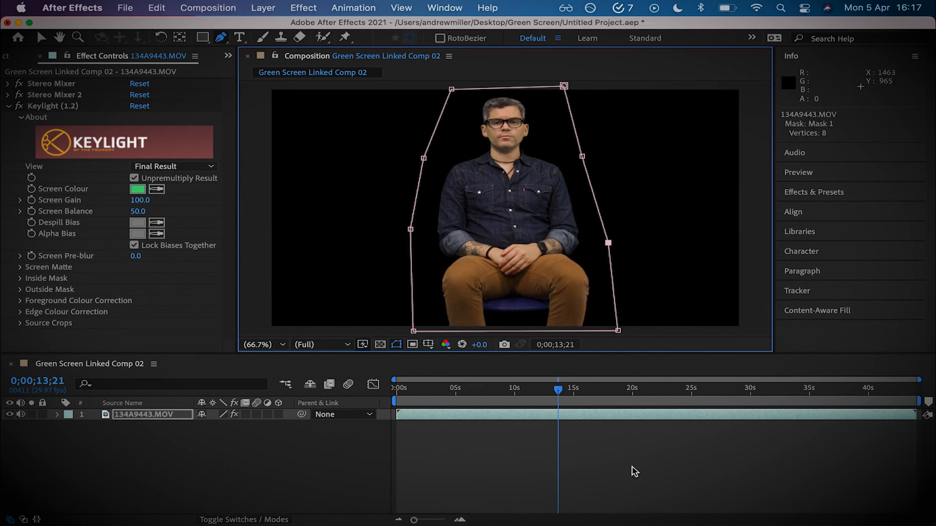
pyautogui.click(41, 38)
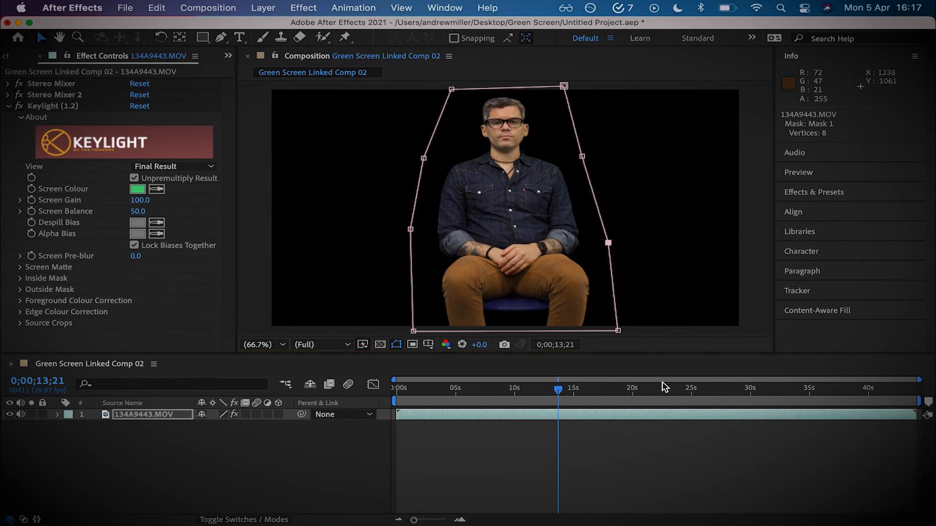
pyautogui.click(630, 463)
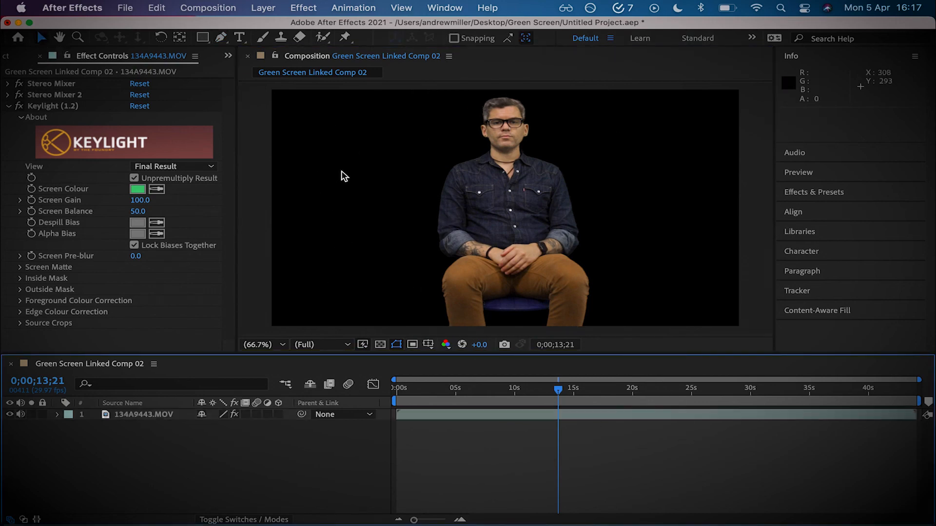
# Set the Keylight view to Screen Matte, try Clip Black at 0.0 and readjust it for a clean black background inside the mask.
pyautogui.click(492, 417)
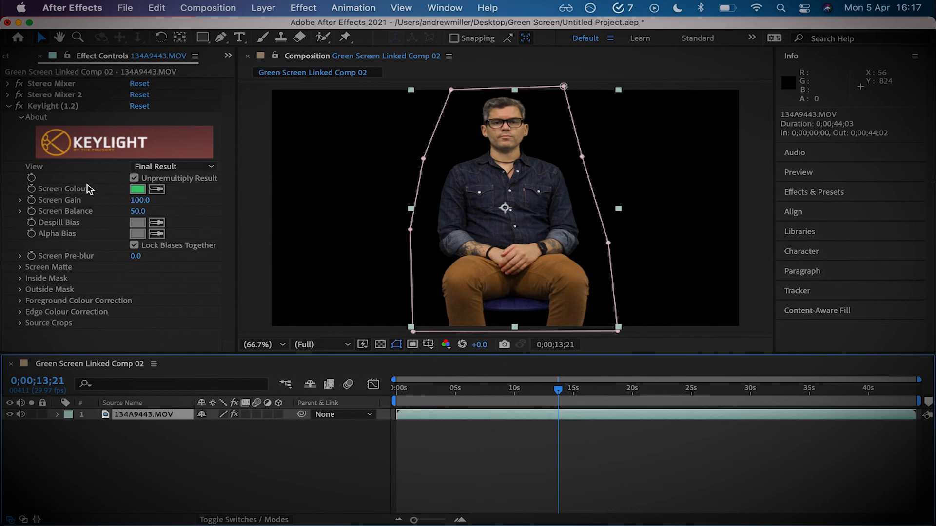
pyautogui.click(194, 166)
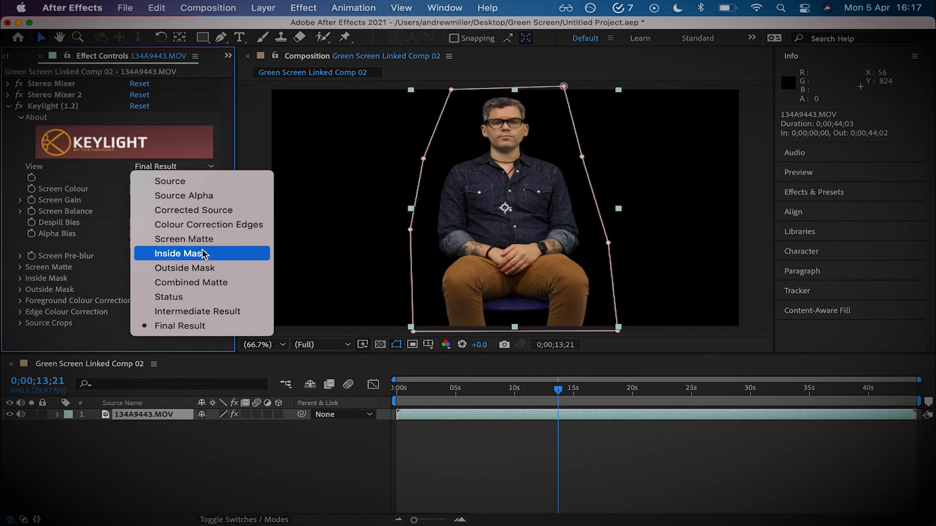
pyautogui.click(193, 238)
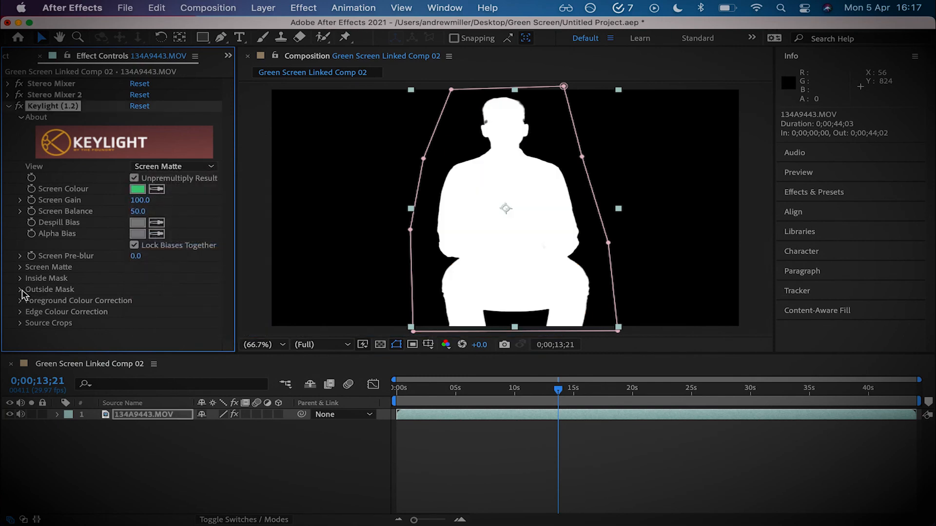
pyautogui.click(20, 267)
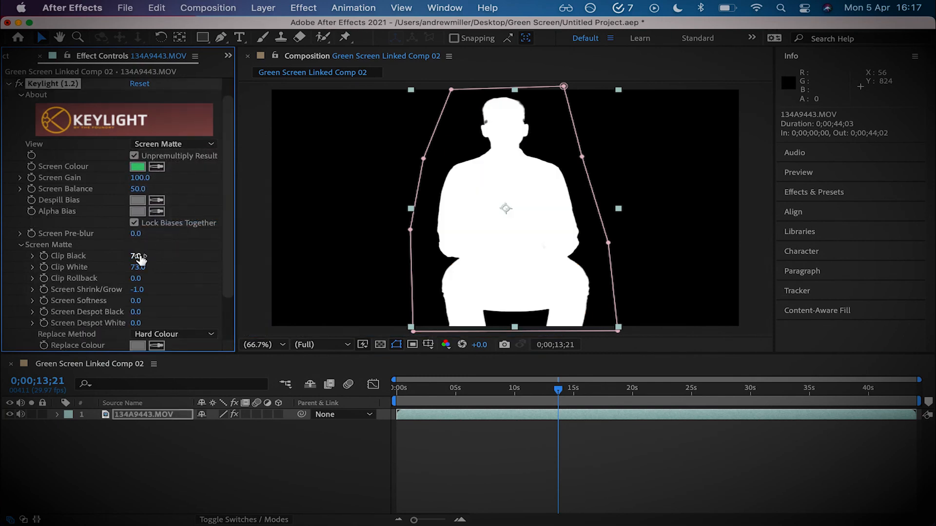
pyautogui.moveTo(127, 256); pyautogui.dragTo(90, 254)
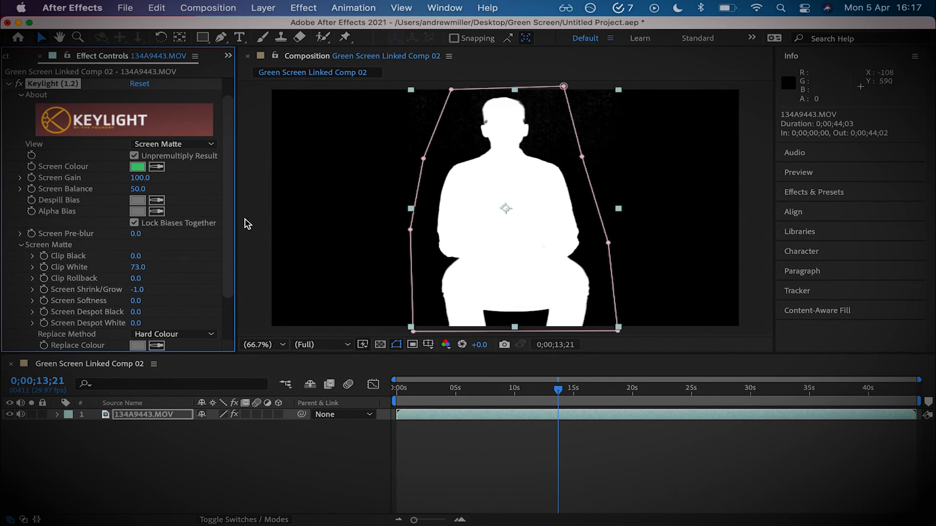
pyautogui.moveTo(135, 258); pyautogui.dragTo(3, 254)
pyautogui.moveTo(140, 257); pyautogui.dragTo(137, 257)
# Set the Keylight view back to Final Result and save the After Effects project.
pyautogui.click(9, 85)
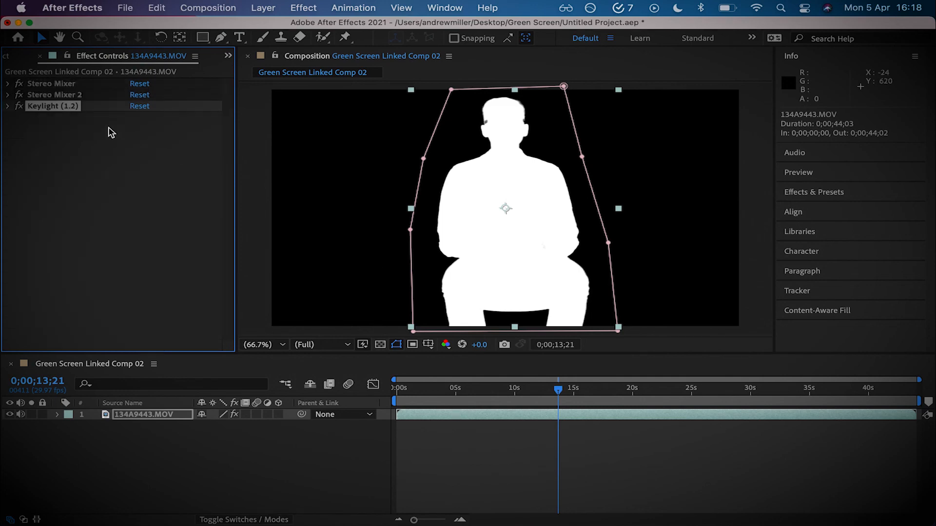
pyautogui.click(8, 106)
pyautogui.click(198, 145)
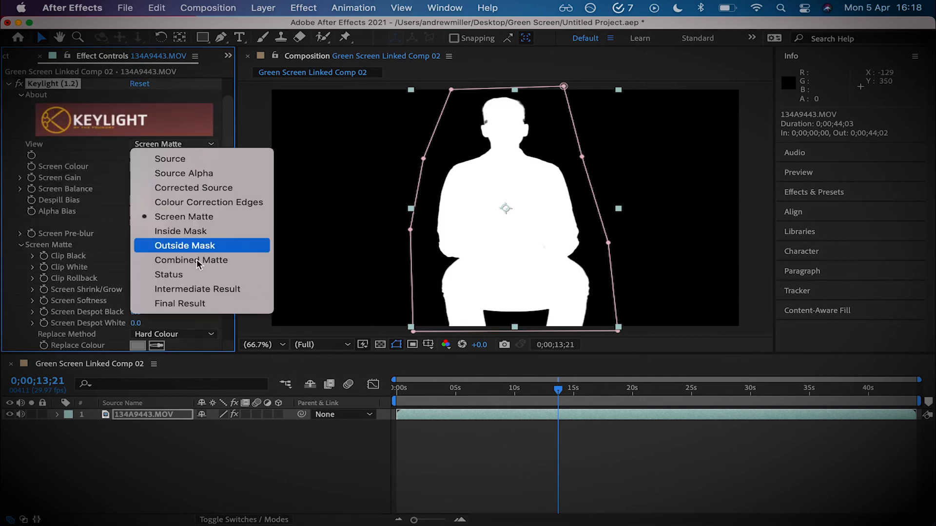
pyautogui.click(194, 305)
pyautogui.click(496, 453)
pyautogui.press('super+s')
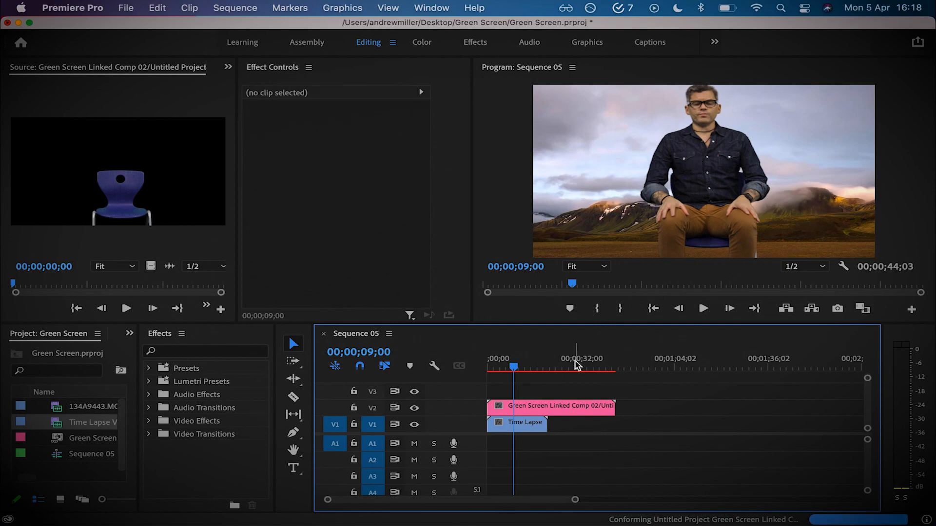
# Return to Premiere Pro and check the masked composite in Sequence 05 at 00;00;06;07.
pyautogui.hotkey('ctrl', 'Right')
pyautogui.hotkey('ctrl', 'Left')
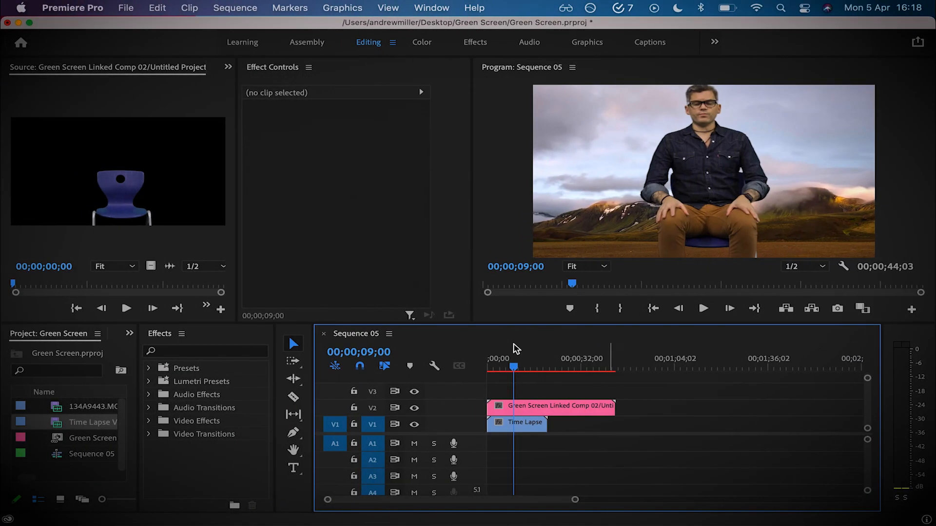
pyautogui.moveTo(516, 370); pyautogui.dragTo(508, 371)
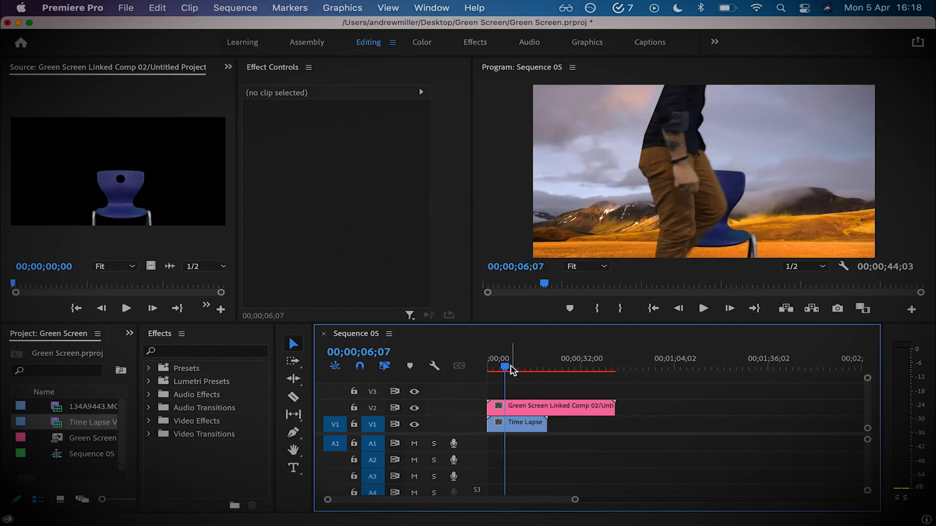
# Trim the linked composition on V2 to begin from 00;00;10;07 and fit it to the Time Lapse clip's start and end.
pyautogui.moveTo(506, 369); pyautogui.dragTo(520, 372)
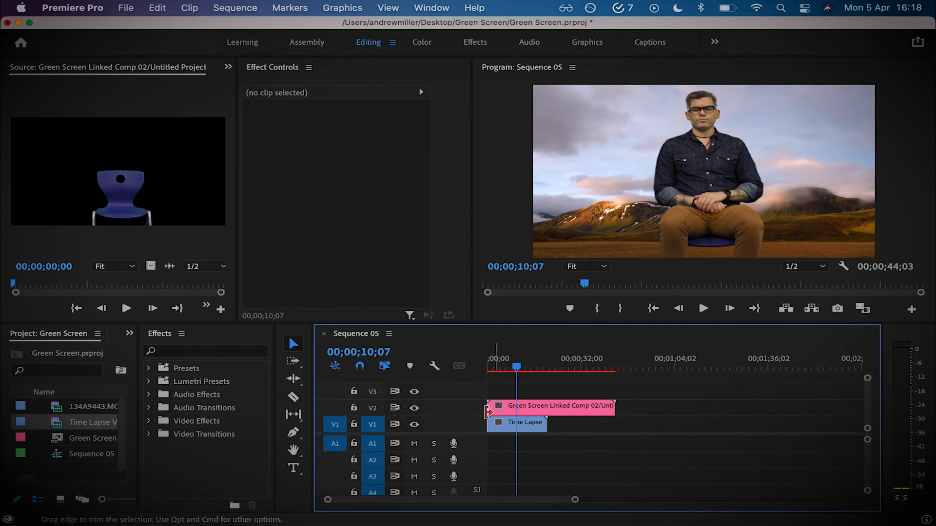
pyautogui.moveTo(488, 406); pyautogui.dragTo(517, 406)
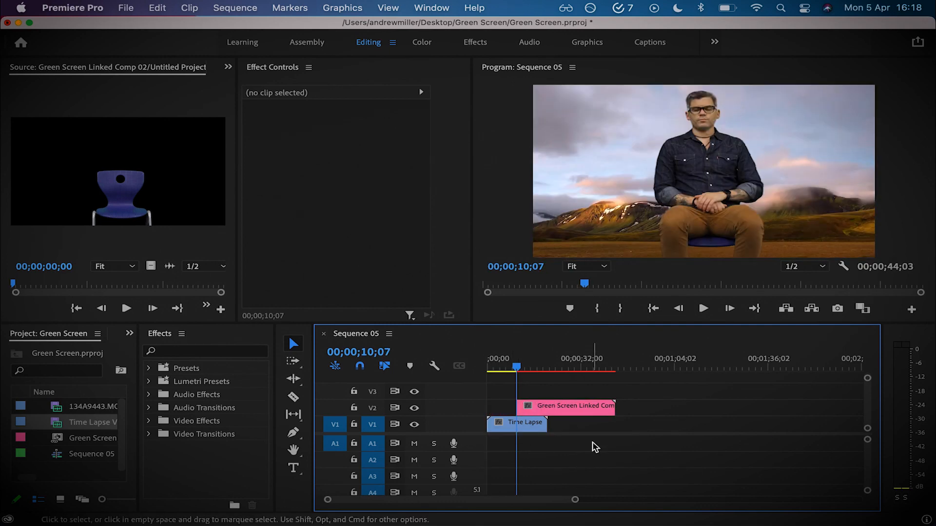
pyautogui.moveTo(579, 411); pyautogui.dragTo(529, 415)
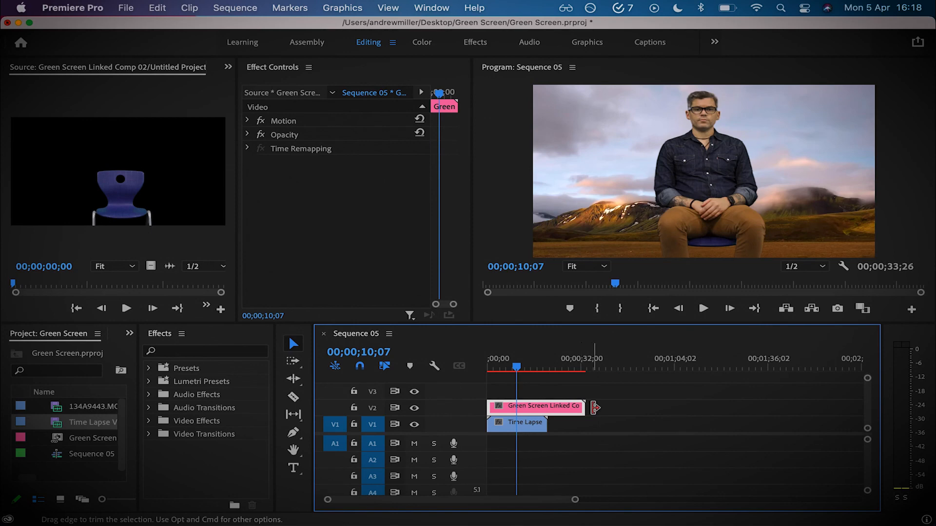
pyautogui.moveTo(586, 407); pyautogui.dragTo(547, 407)
pyautogui.click(595, 440)
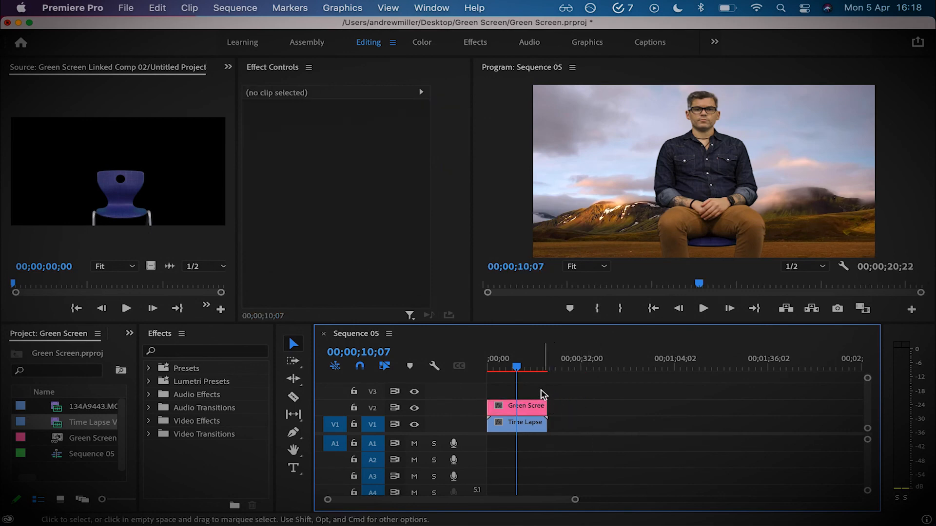
# Play the finished composite from the start of Sequence 05 and return the playhead to 00;00;00;00.
pyautogui.moveTo(516, 367); pyautogui.dragTo(473, 371)
pyautogui.press('space')
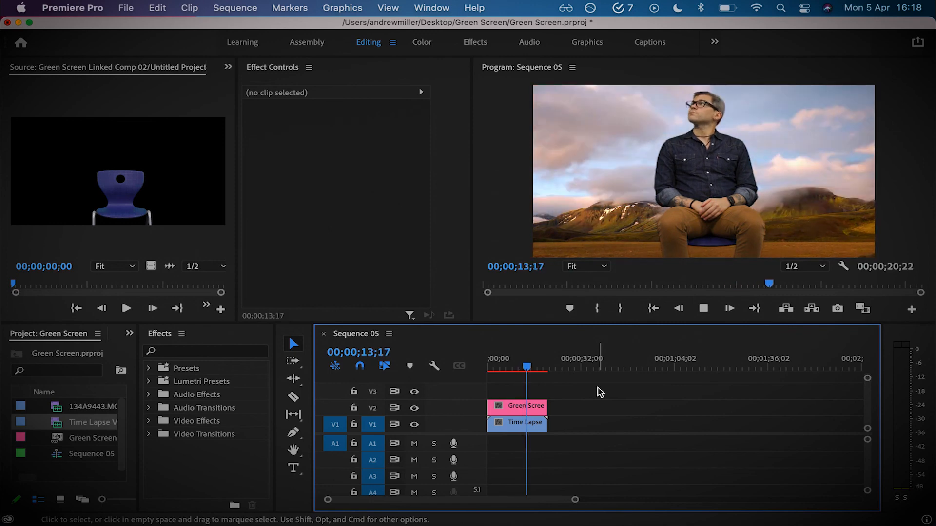
pyautogui.press('space')
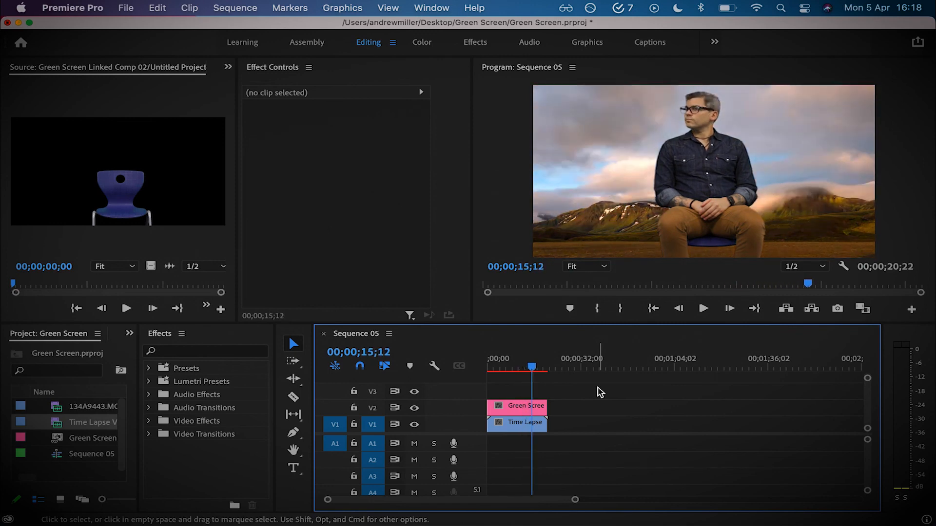
pyautogui.moveTo(532, 367); pyautogui.dragTo(472, 367)
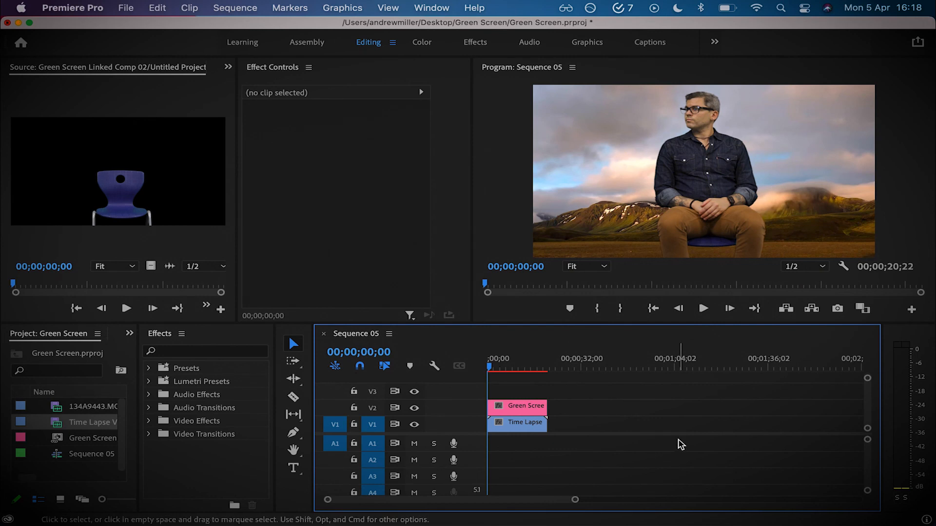